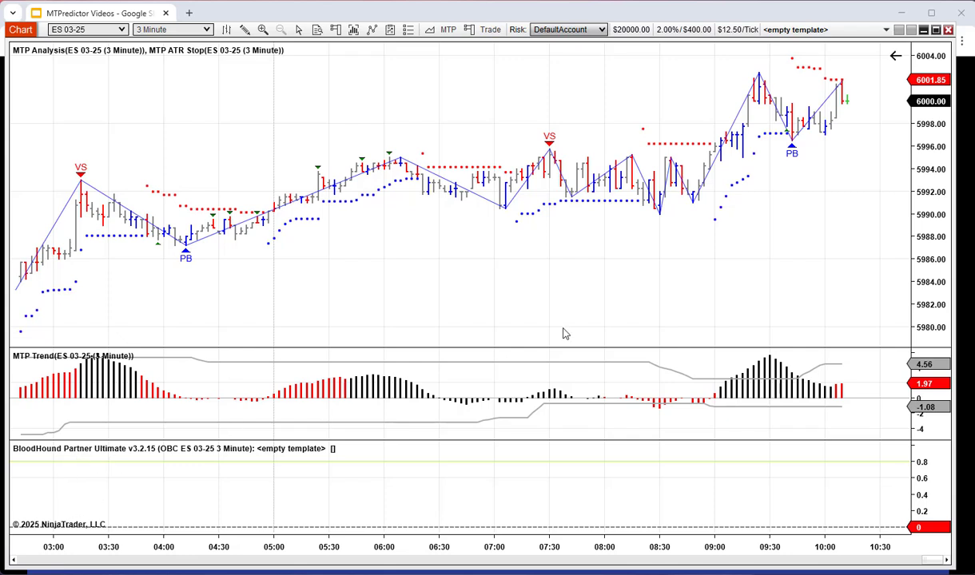
# Open the BloodHound logic editor from the chart and add a Threshold solver to the logic board
pyautogui.click(790, 30)
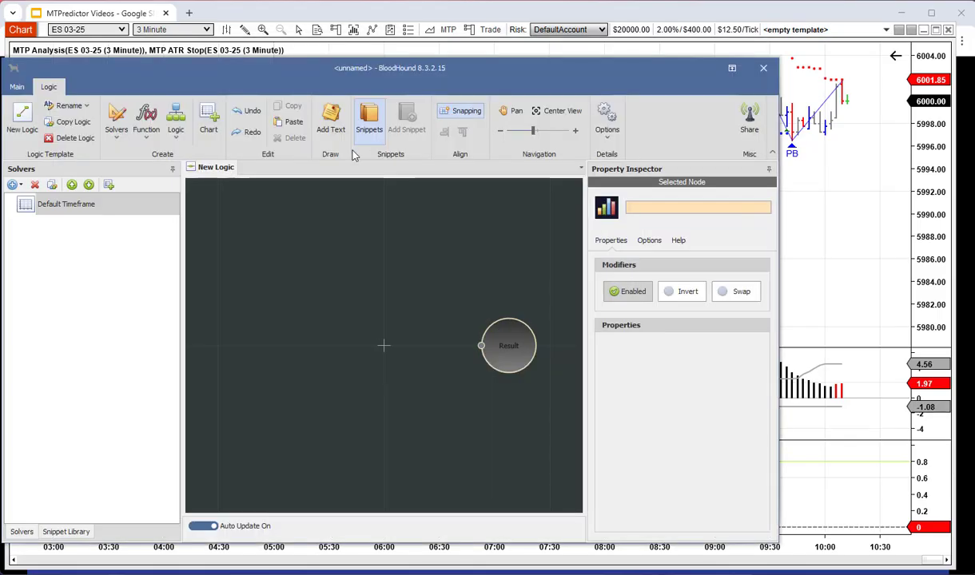
pyautogui.moveTo(475, 69); pyautogui.dragTo(543, 54)
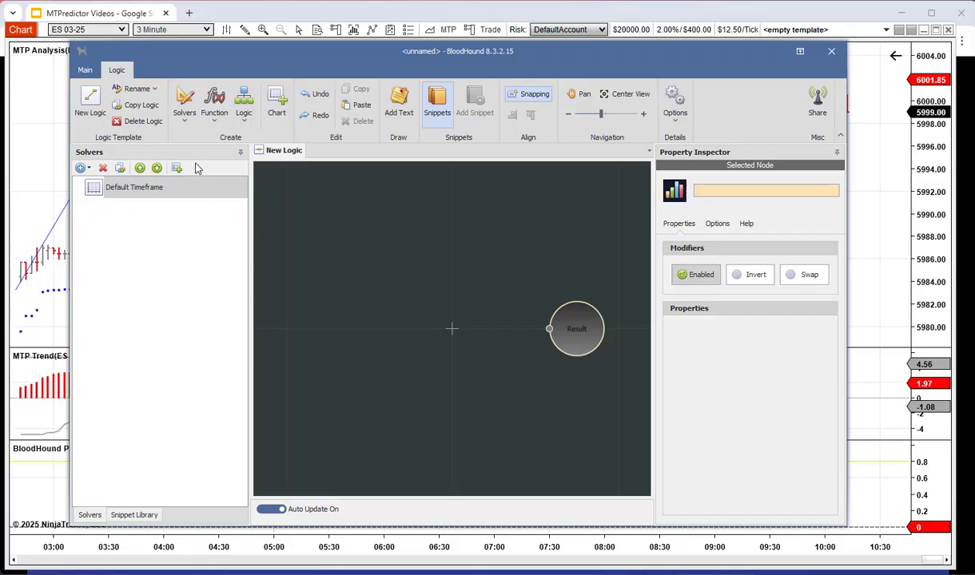
pyautogui.click(184, 112)
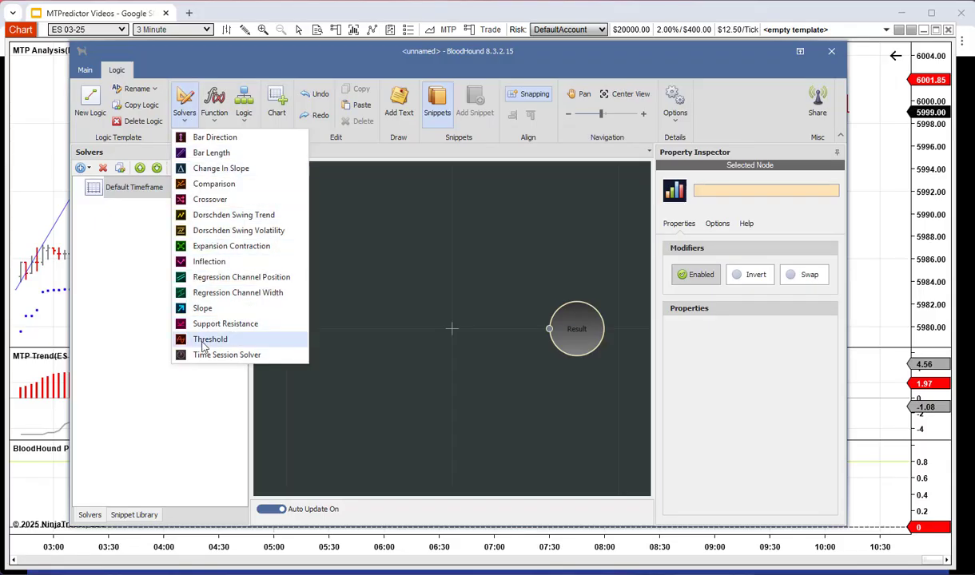
pyautogui.click(209, 339)
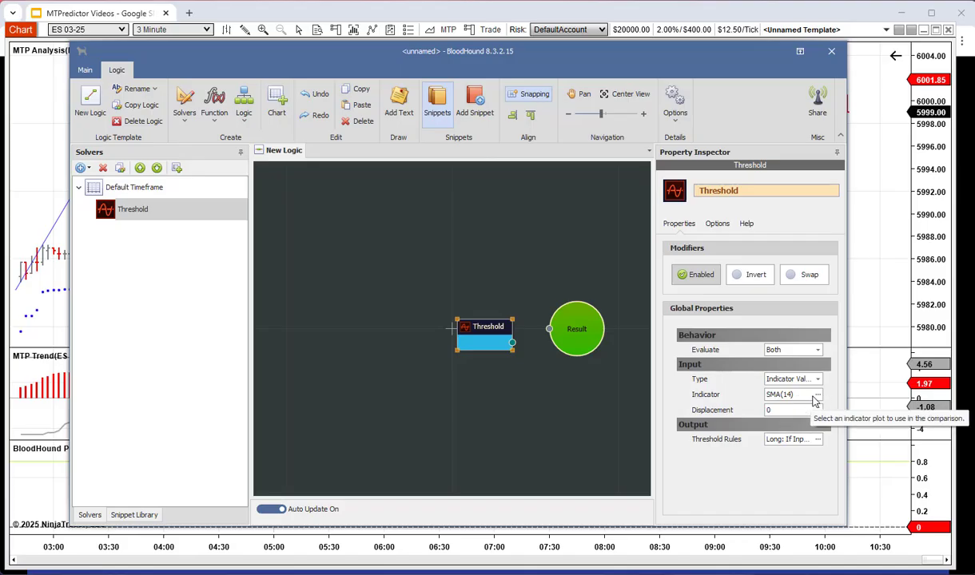
# Choose MTP Analysis for BloodHound from the MTPredictor group as the Threshold solver's input indicator
pyautogui.click(817, 395)
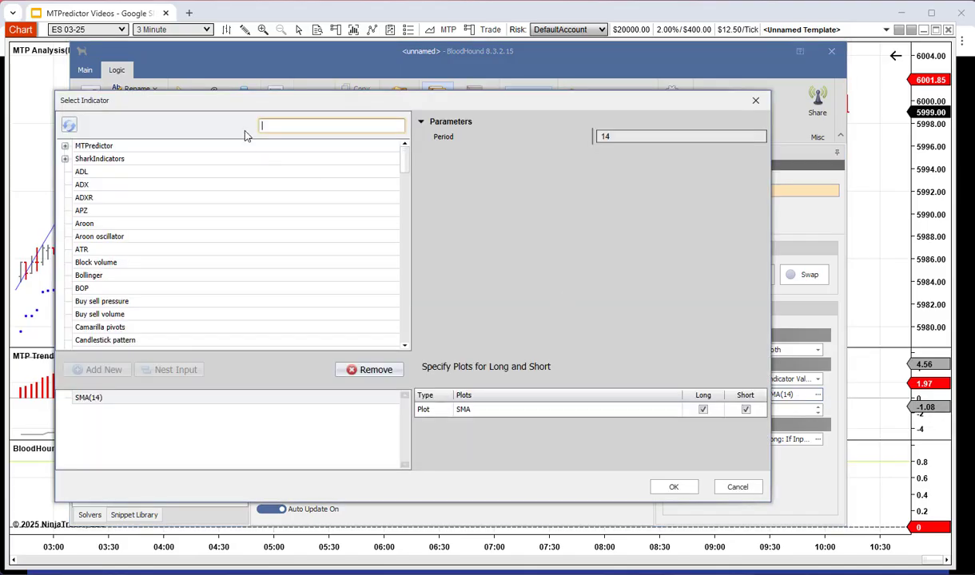
pyautogui.moveTo(239, 97); pyautogui.dragTo(267, 92)
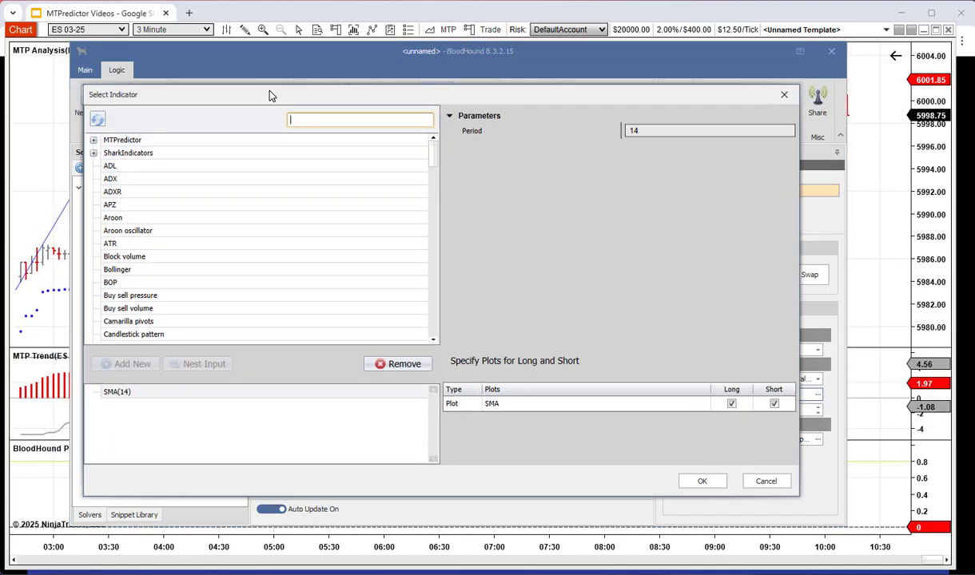
pyautogui.click(94, 140)
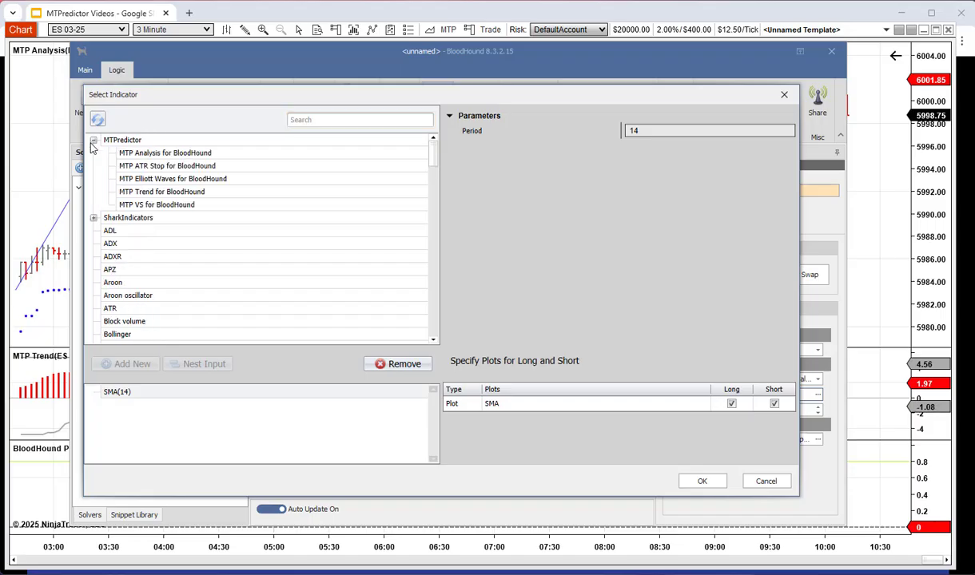
pyautogui.click(179, 159)
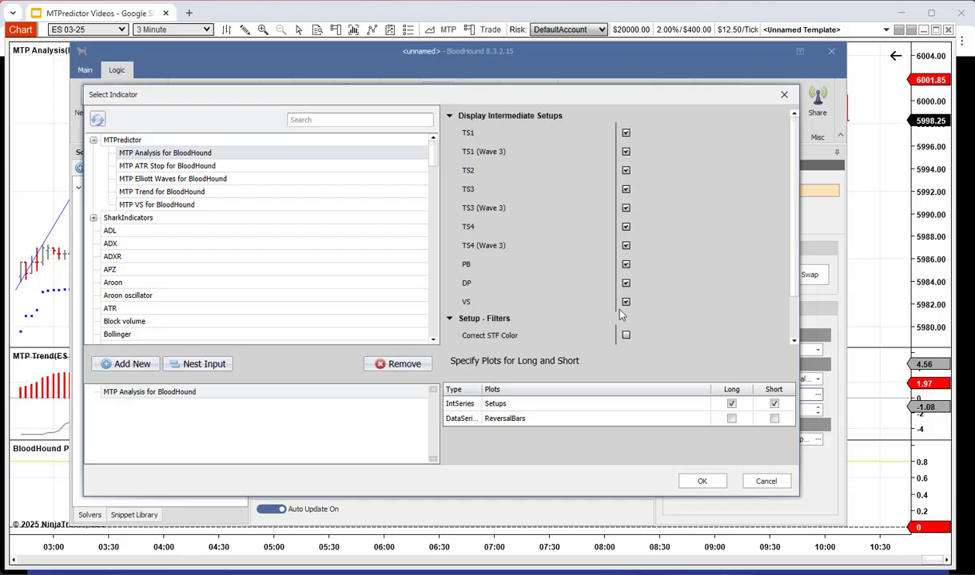
# Turn off the TS1, TS1 (Wave 3) and PB intermediate setups and accept the indicator selection
pyautogui.click(627, 134)
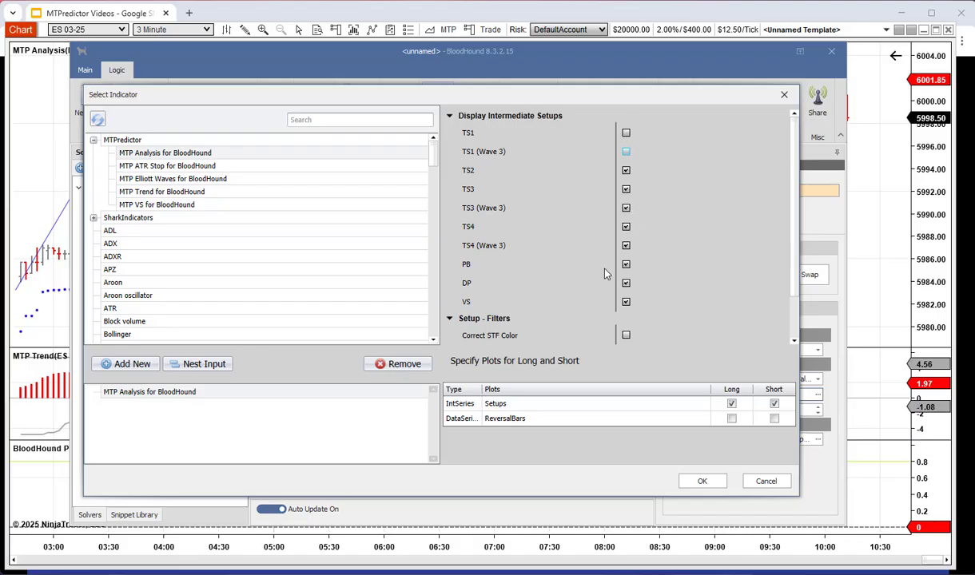
pyautogui.click(627, 264)
pyautogui.click(626, 284)
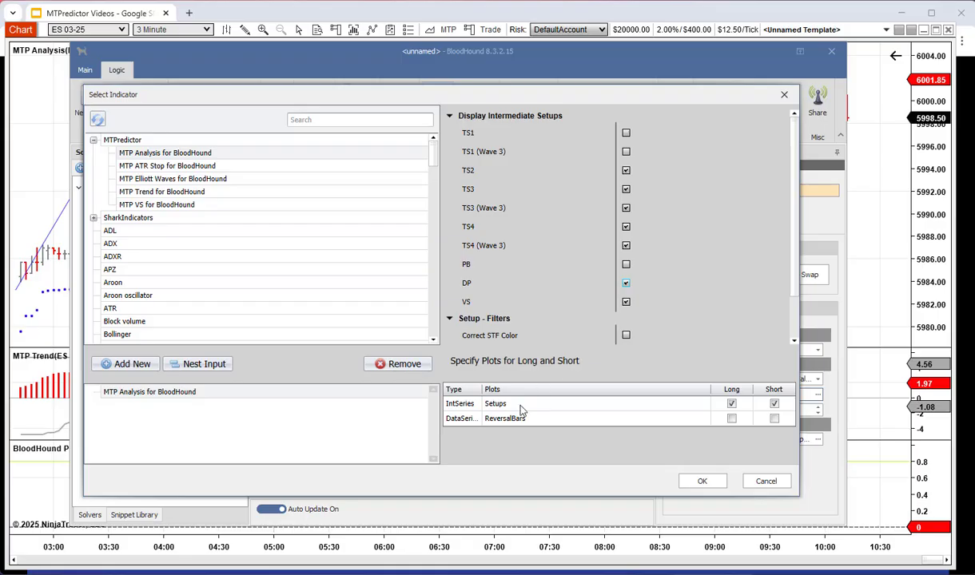
pyautogui.click(701, 481)
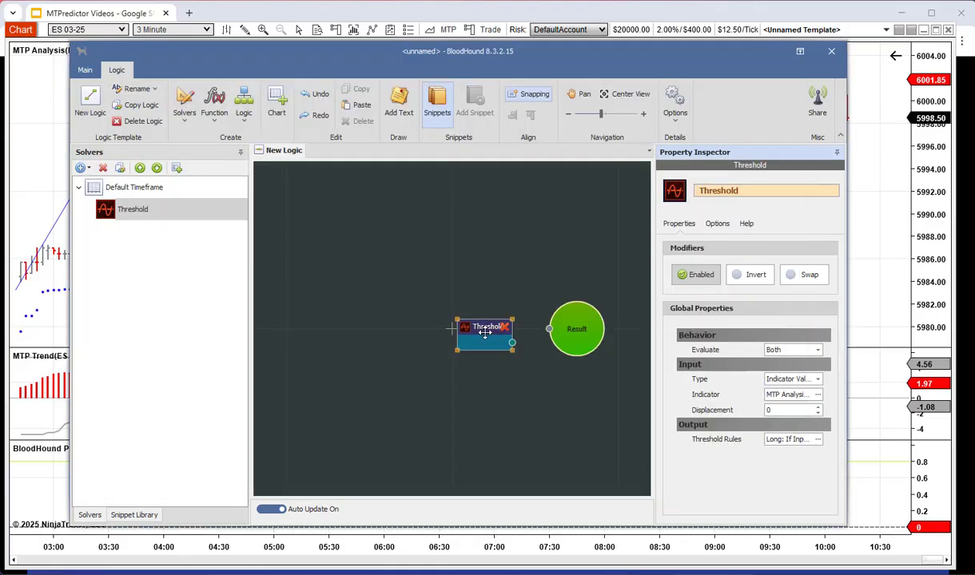
# Move the Threshold node farther from the Result node and rename it "MTP setups"
pyautogui.moveTo(486, 329); pyautogui.dragTo(388, 326)
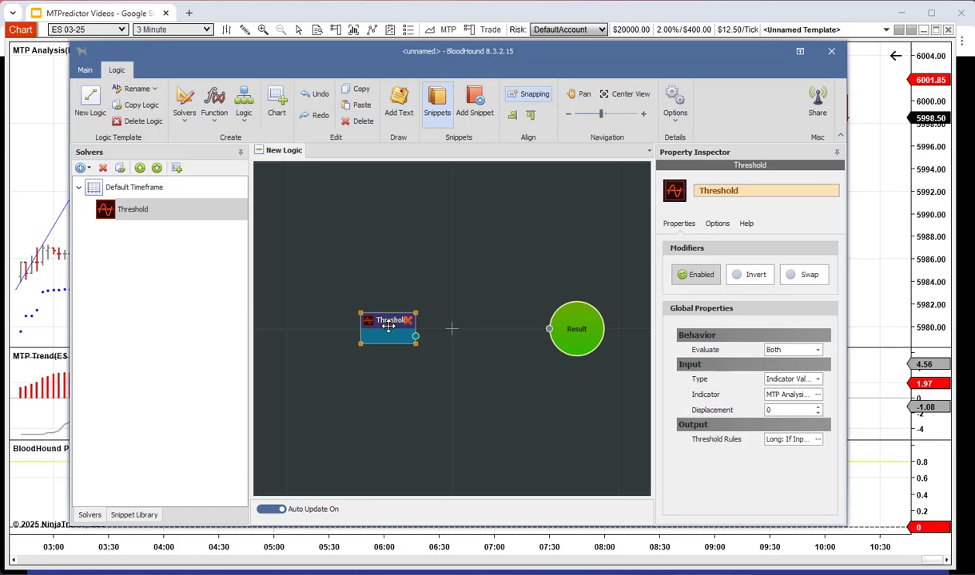
pyautogui.click(753, 192)
pyautogui.hotkey('ctrl', 'a')
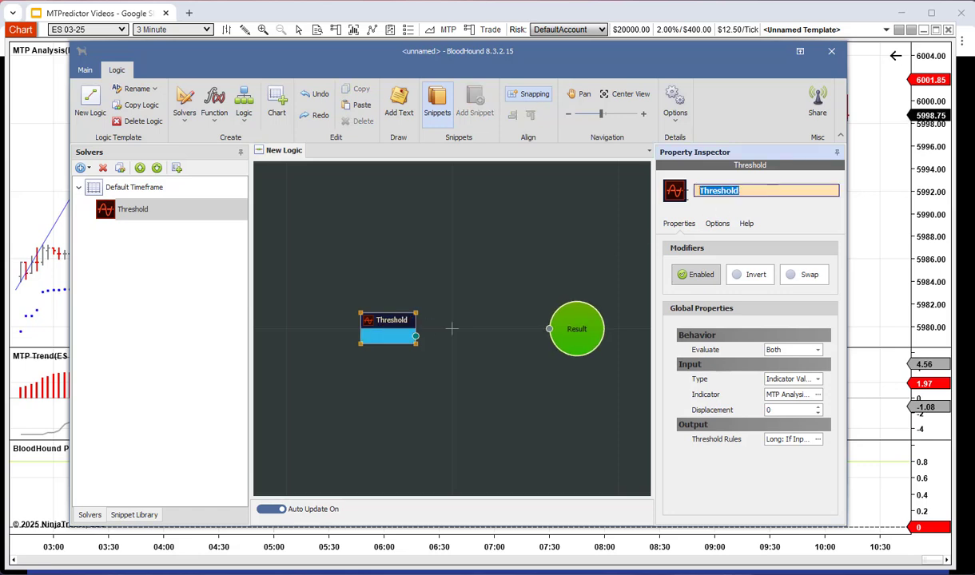
pyautogui.write('MTP setups')
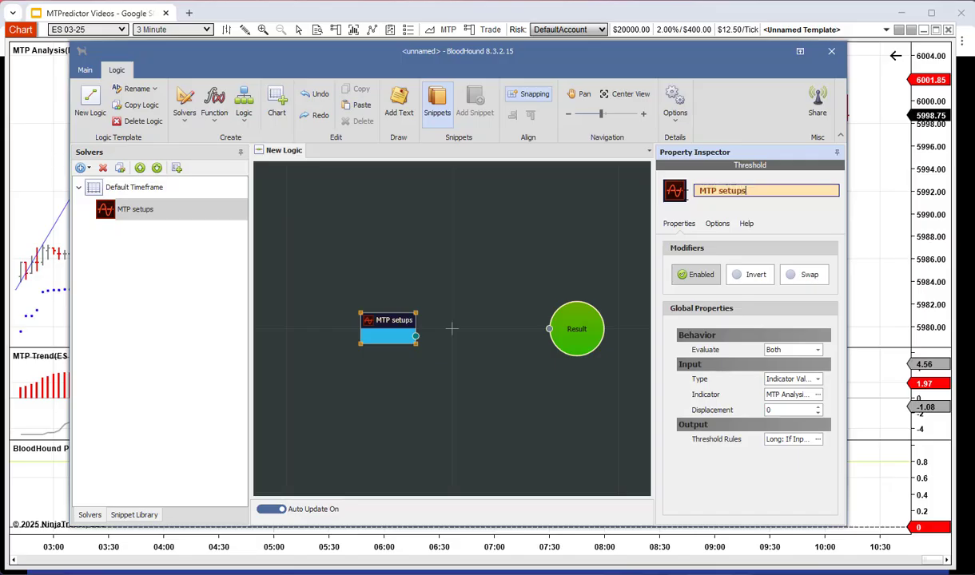
pyautogui.press('Return')
pyautogui.click(506, 271)
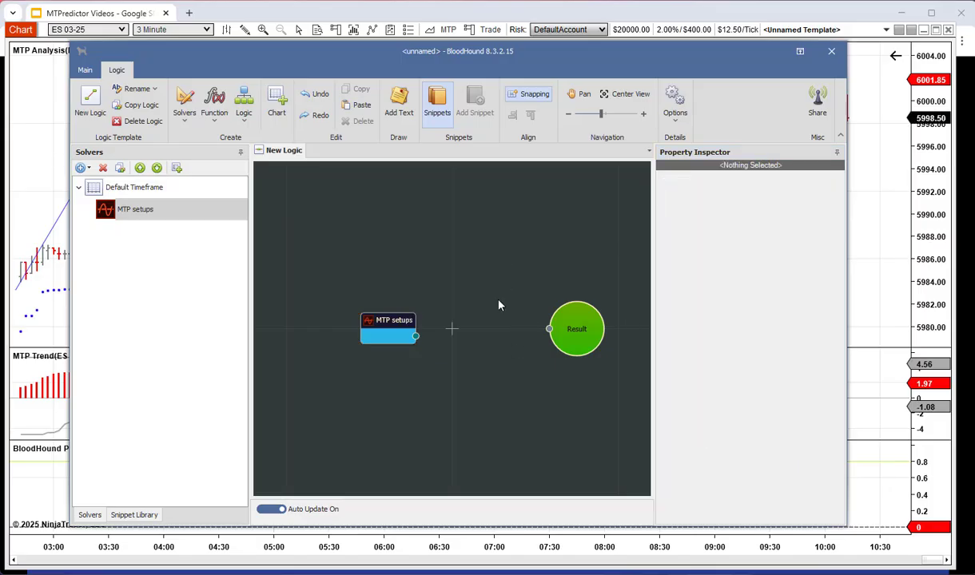
# Connect the MTP setups node to Result, reload the chart and review the signals on earlier bars
pyautogui.moveTo(421, 338); pyautogui.dragTo(548, 319)
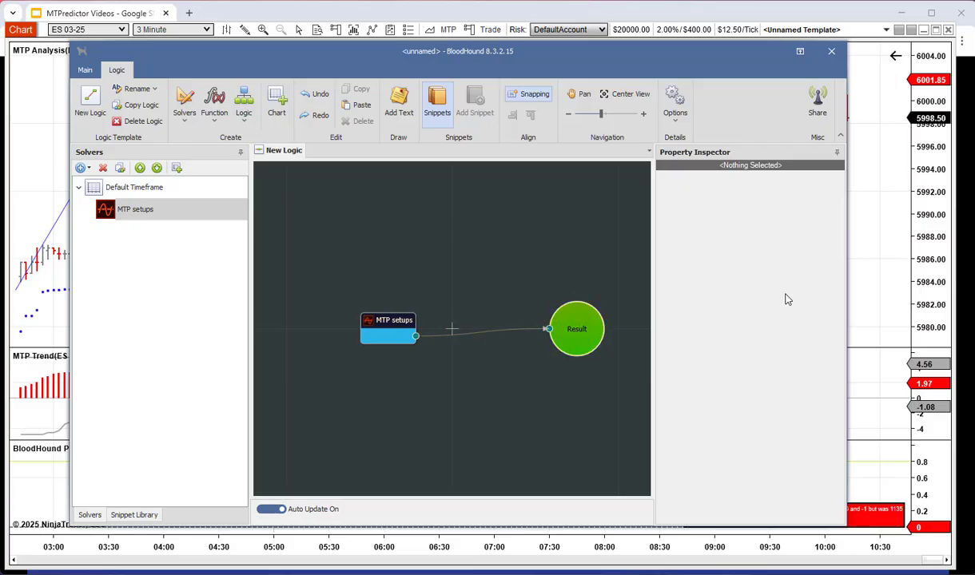
pyautogui.click(866, 277)
pyautogui.press('F5')
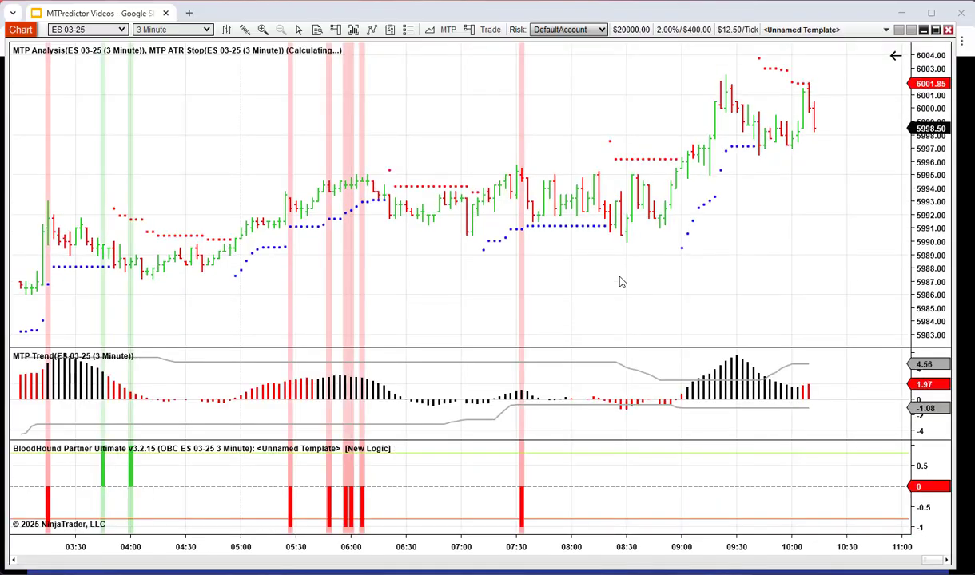
pyautogui.moveTo(583, 288); pyautogui.dragTo(639, 288)
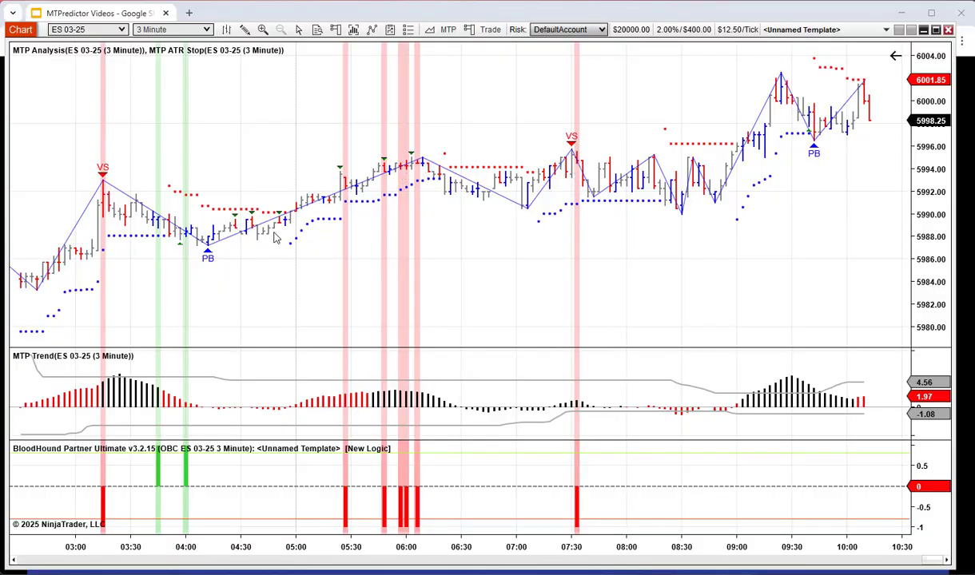
pyautogui.moveTo(480, 289); pyautogui.dragTo(581, 279)
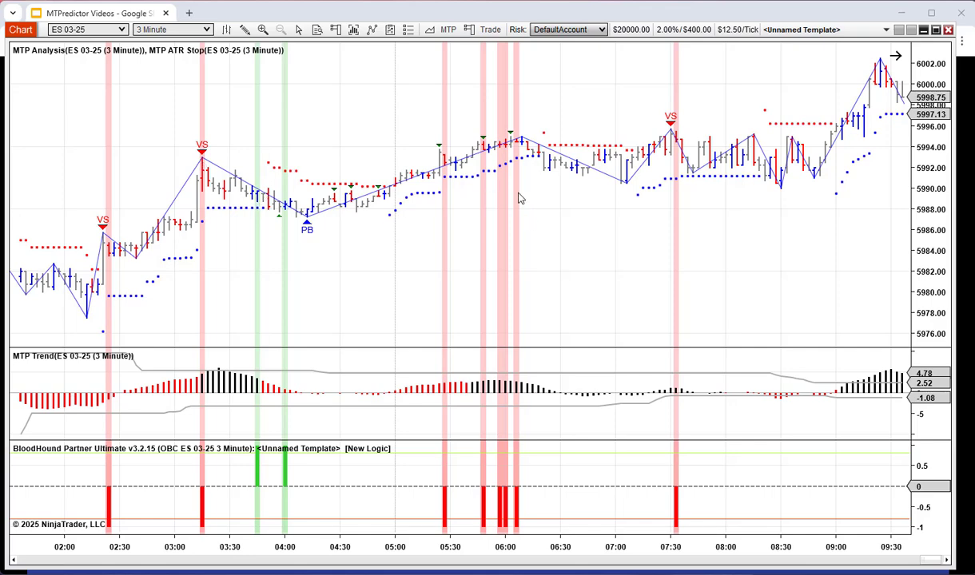
pyautogui.scroll(-1, 692, 241)
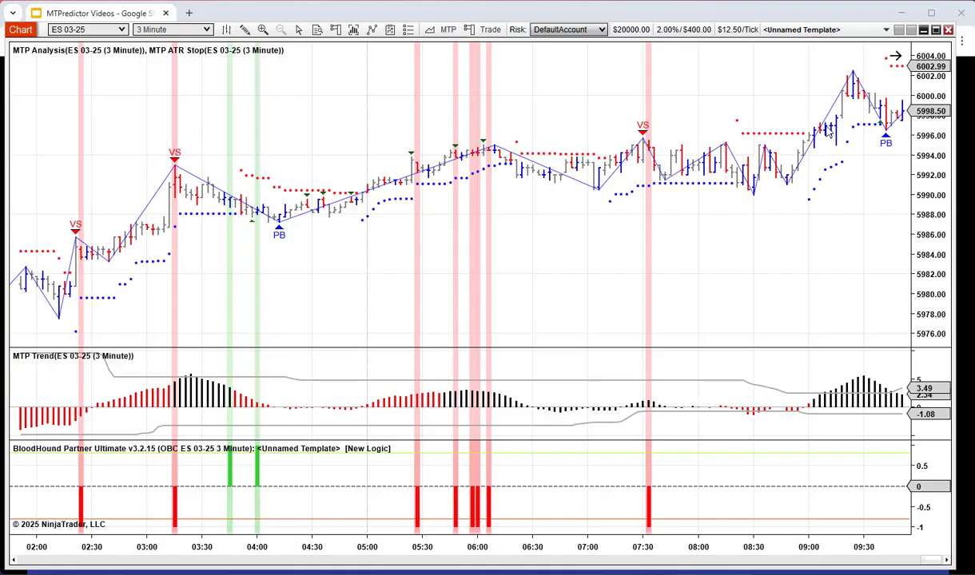
# Reopen the BloodHound editor, move the MTP setups node up and away from Result, and remove their connection
pyautogui.click(803, 30)
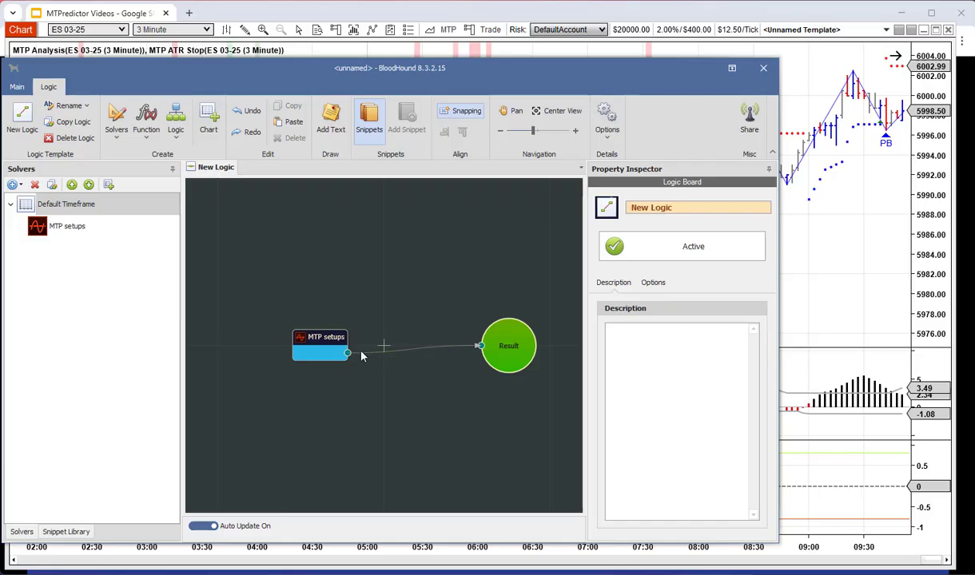
pyautogui.moveTo(322, 335); pyautogui.dragTo(290, 278)
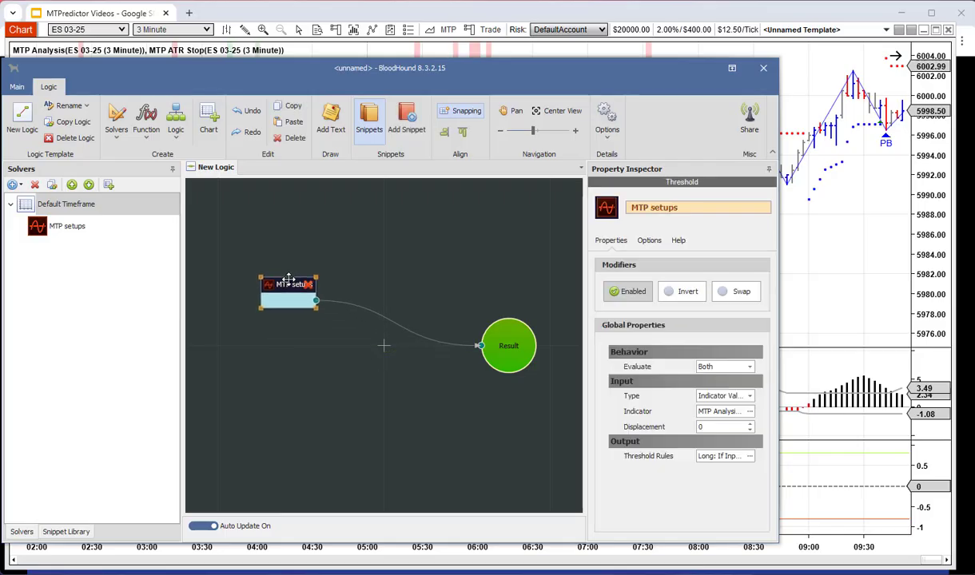
pyautogui.click(399, 325)
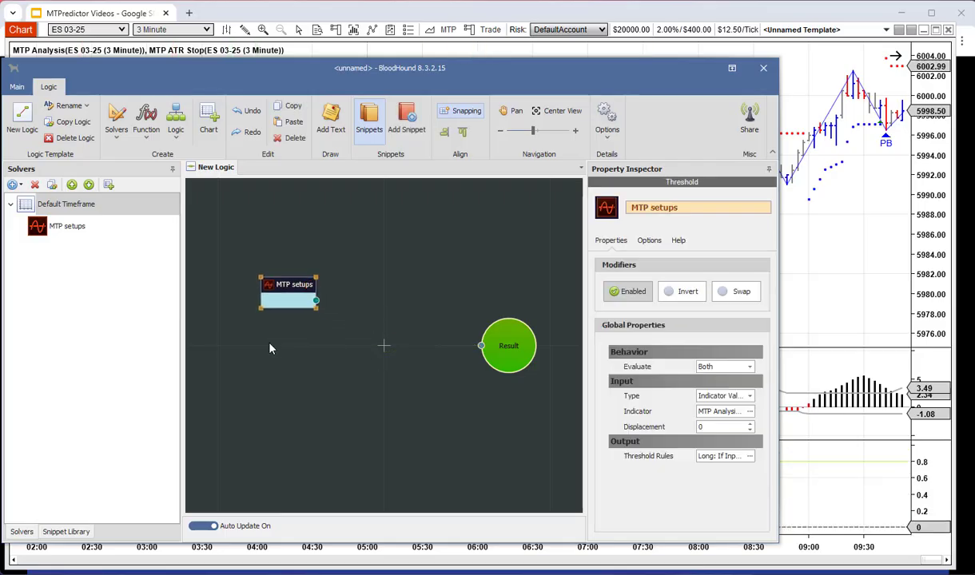
# Add a second Threshold solver and place its node directly below the MTP setups node
pyautogui.click(116, 128)
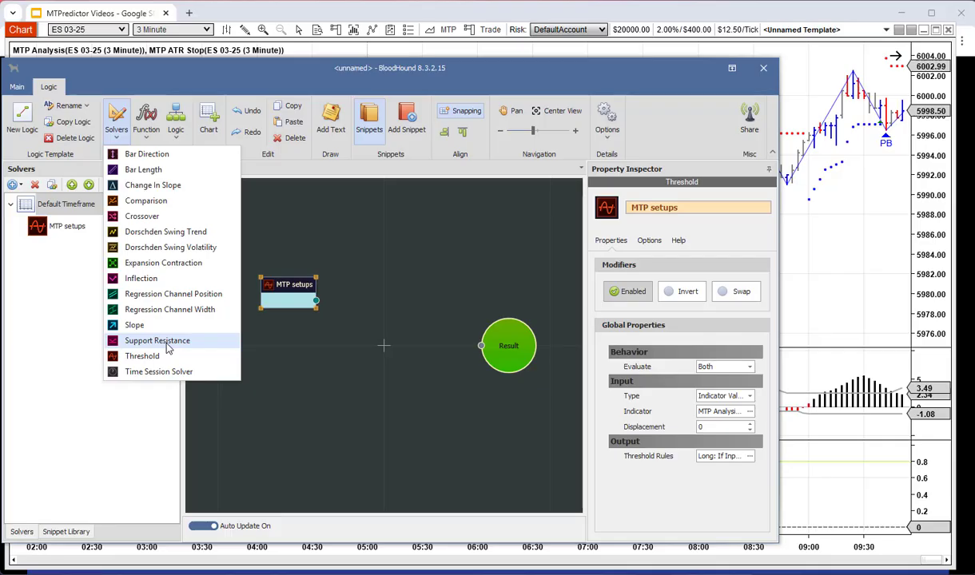
pyautogui.click(143, 356)
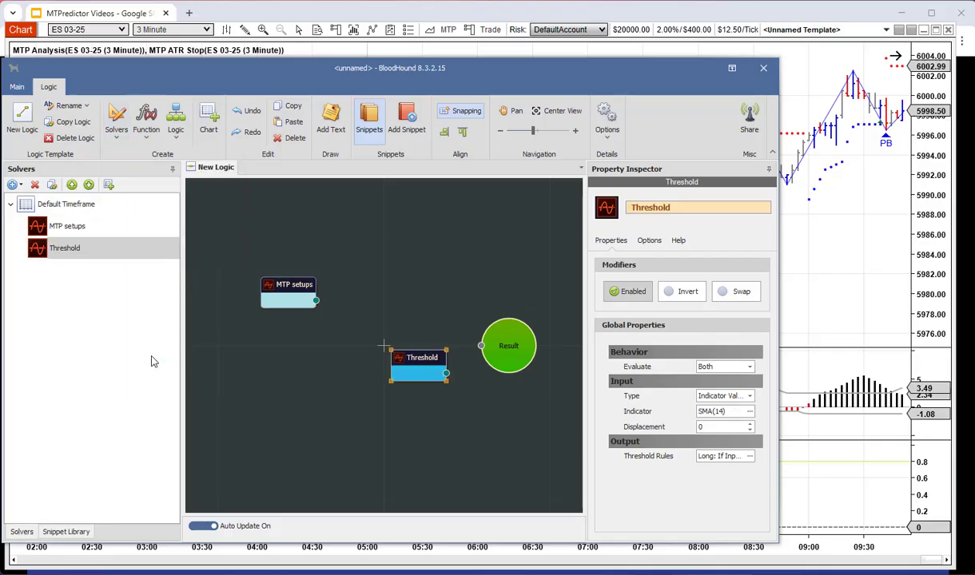
pyautogui.moveTo(419, 355); pyautogui.dragTo(288, 375)
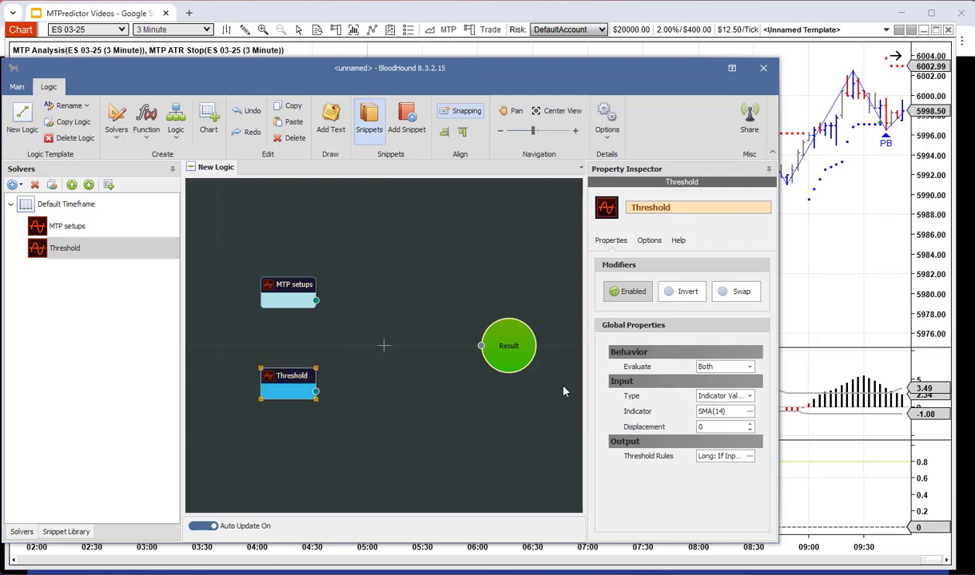
# Set the second Threshold solver's input indicator to MTP Trend for BloodHound, using its Trend plot for long and short
pyautogui.click(750, 412)
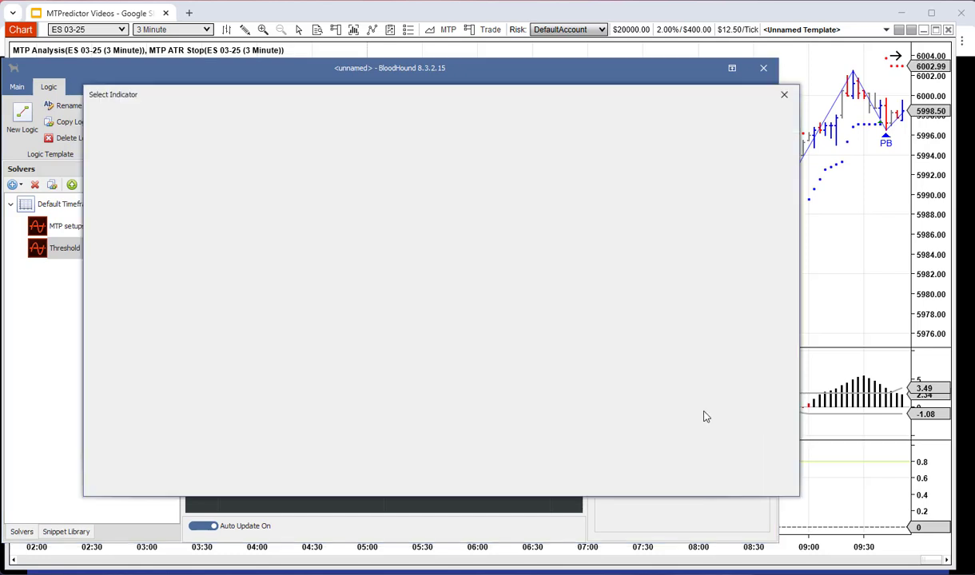
pyautogui.scroll(-3, 160, 220)
pyautogui.scroll(-14, 161, 223)
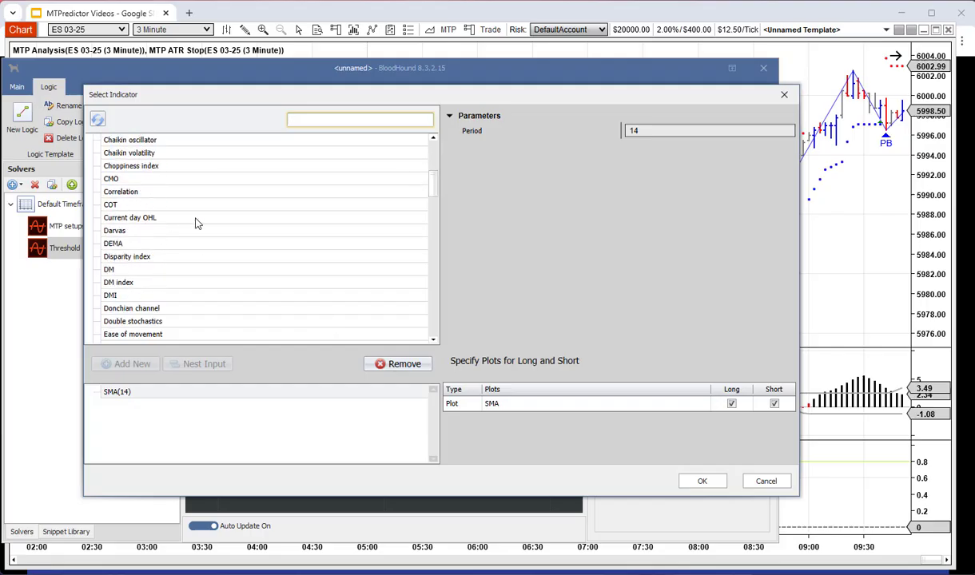
pyautogui.scroll(-15, 213, 229)
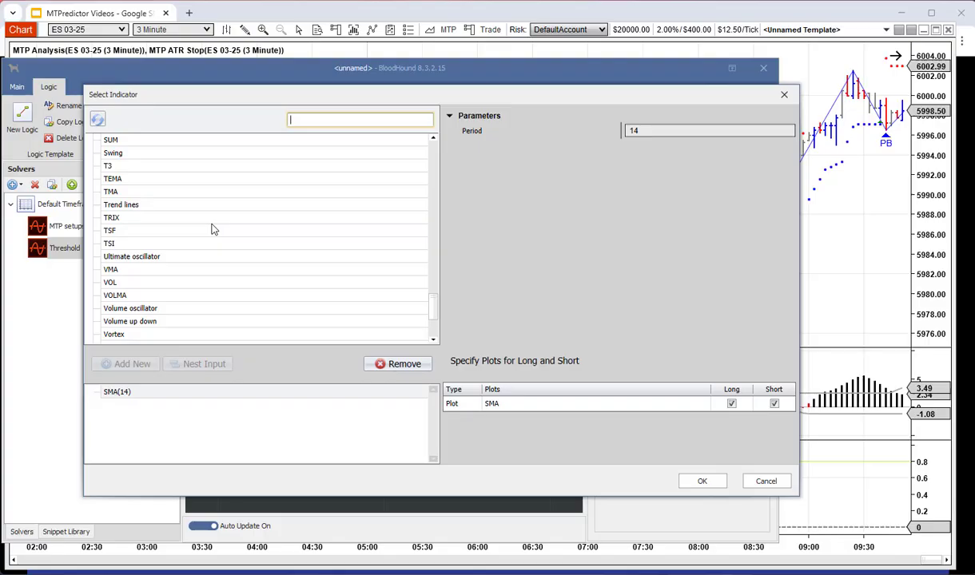
pyautogui.scroll(10, 210, 216)
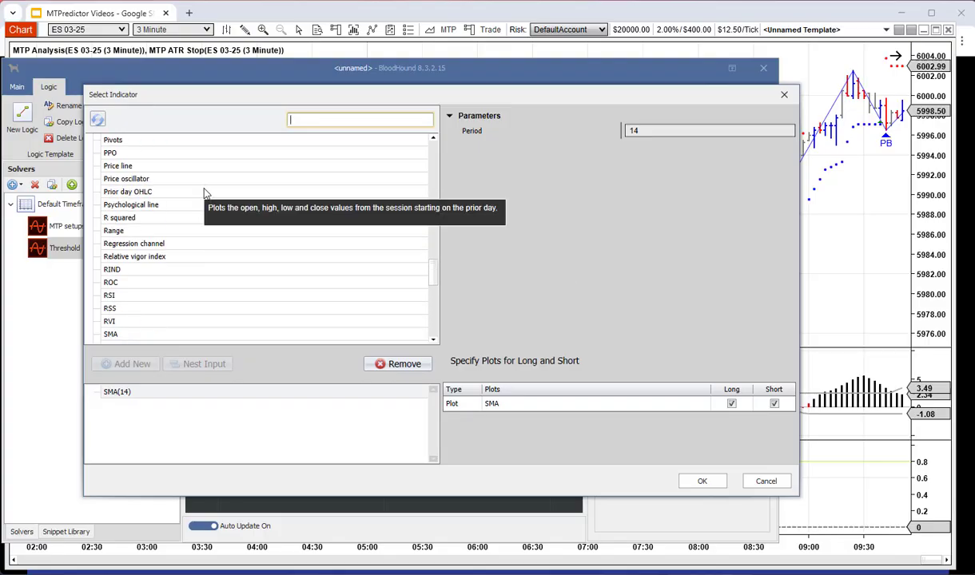
pyautogui.scroll(-1, 204, 192)
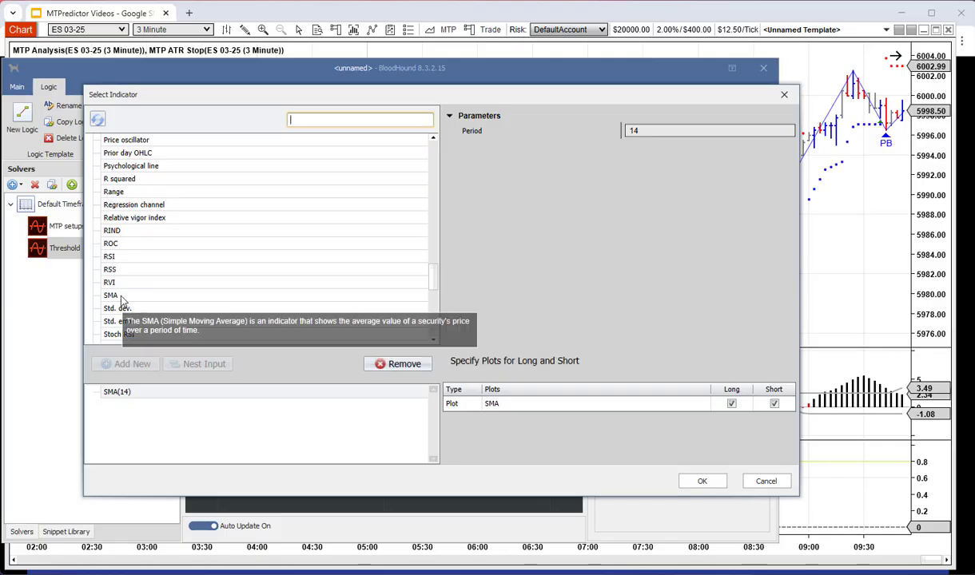
pyautogui.scroll(1, 203, 260)
pyautogui.scroll(6, 203, 260)
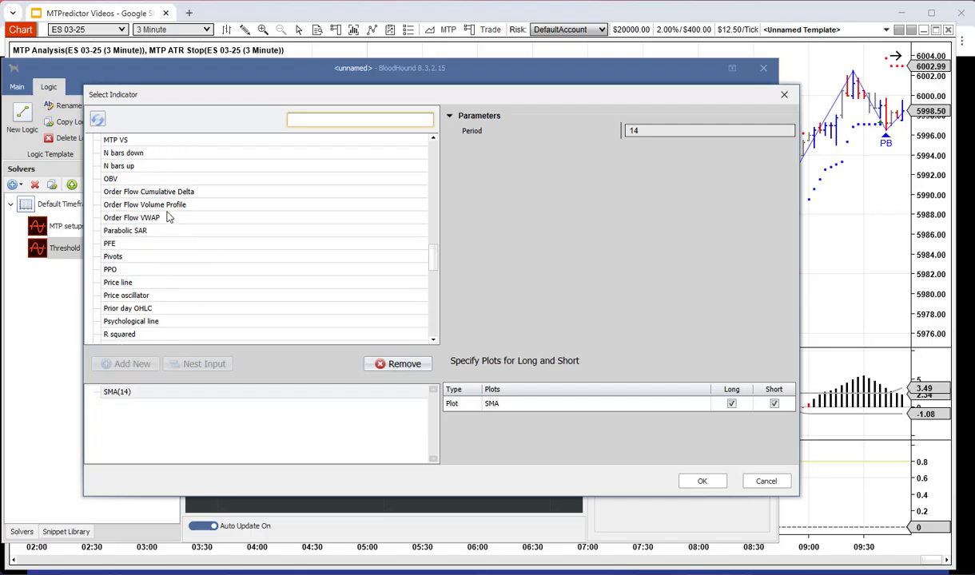
pyautogui.scroll(3, 143, 197)
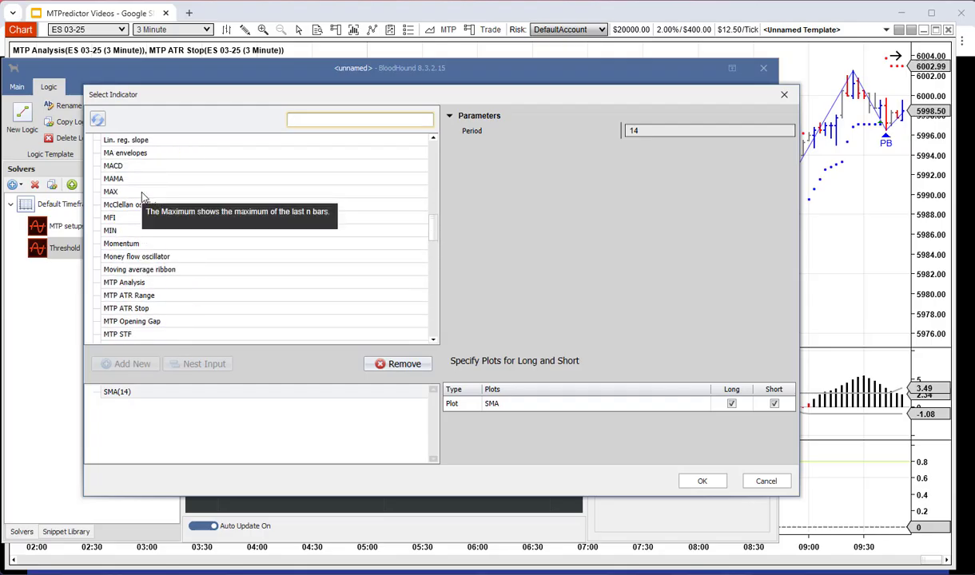
pyautogui.scroll(10, 223, 188)
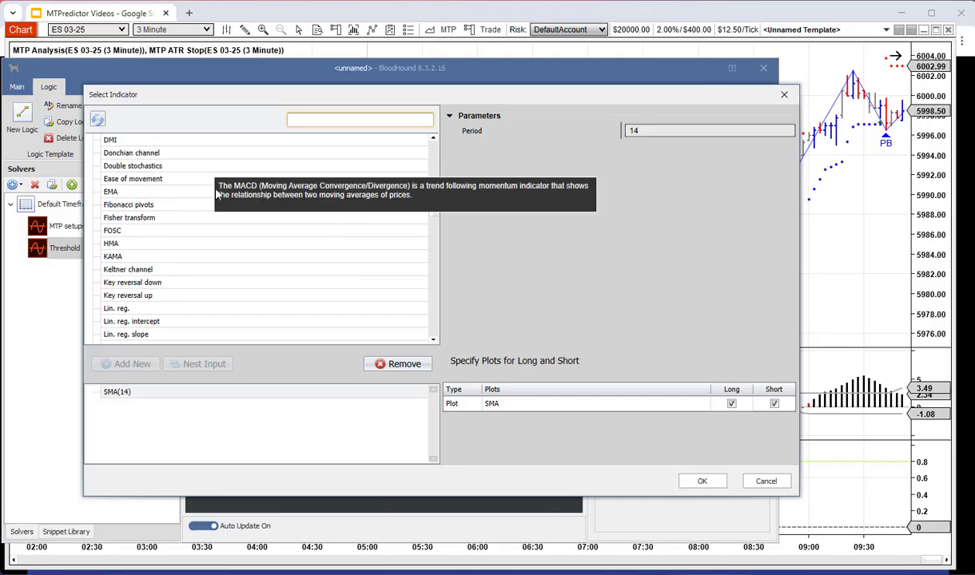
pyautogui.scroll(5, 216, 195)
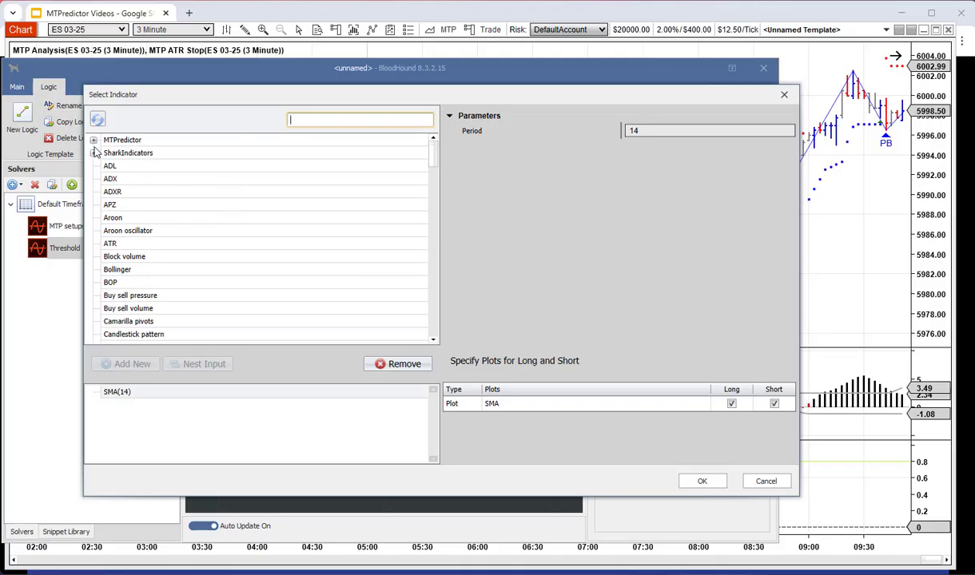
pyautogui.click(93, 140)
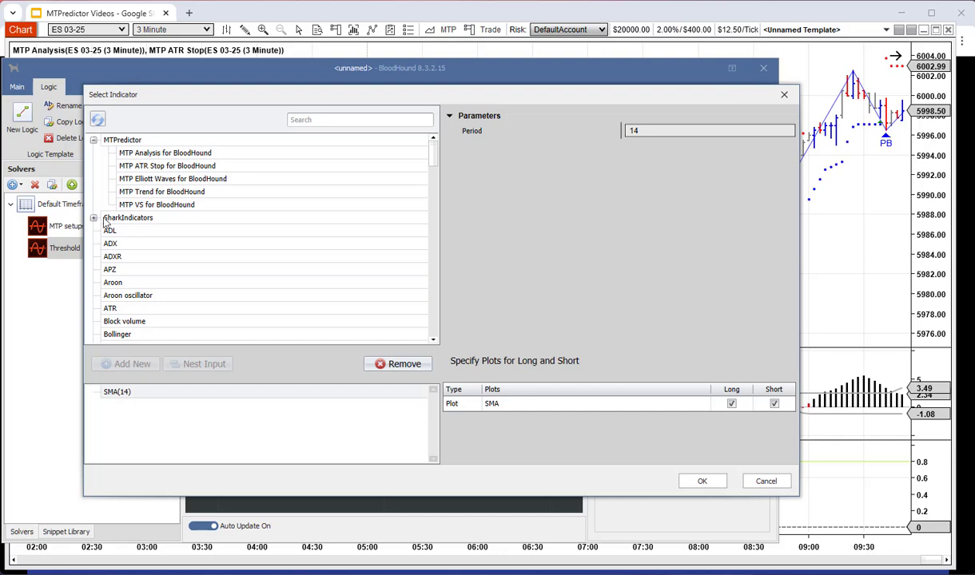
pyautogui.click(192, 193)
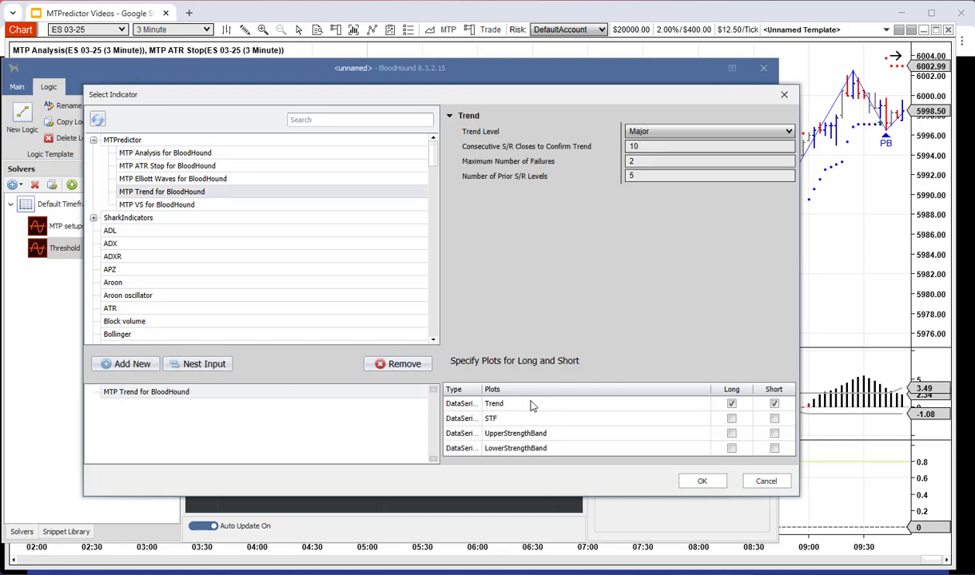
pyautogui.click(703, 481)
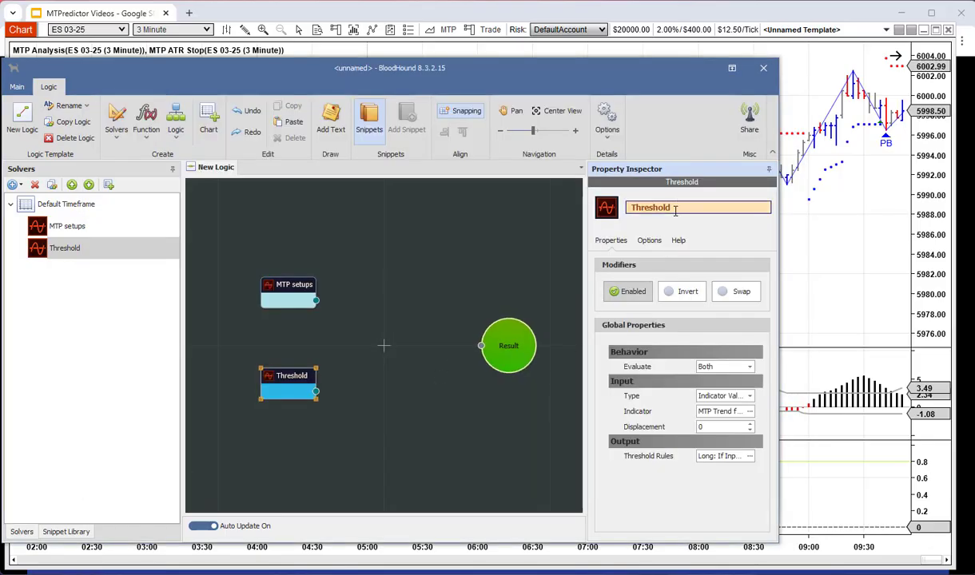
# Rename the second Threshold solver "MTP Trend" and accept its threshold rules of long above 0 and short below 0
pyautogui.moveTo(675, 210); pyautogui.dragTo(593, 200)
pyautogui.write('MTP')
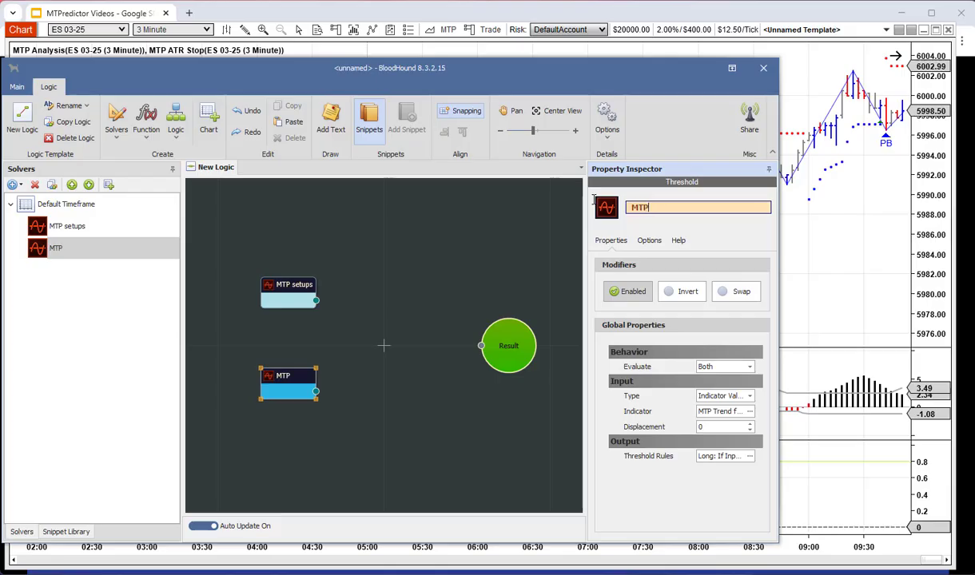
pyautogui.write(' Trend')
pyautogui.click(751, 458)
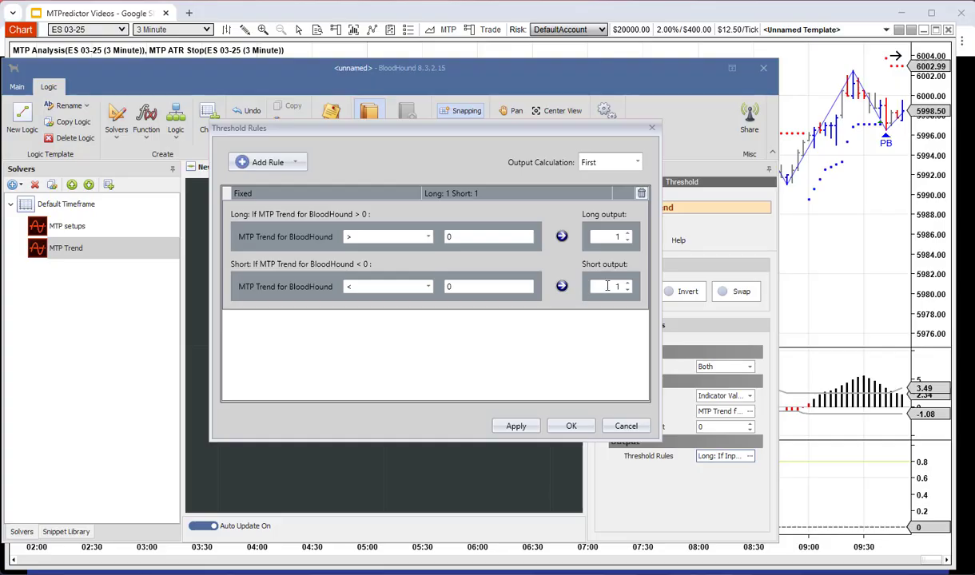
pyautogui.click(569, 428)
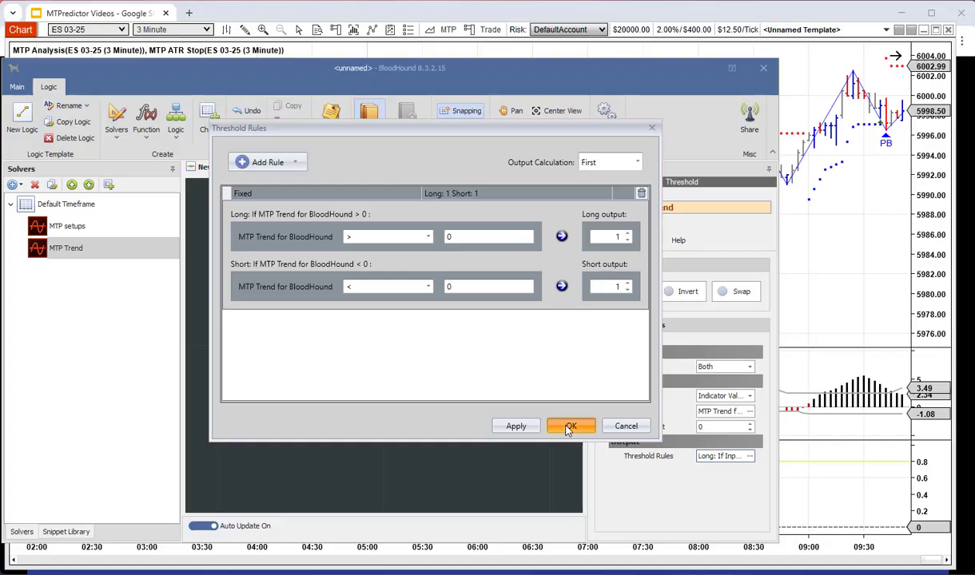
# Add an And (Min) logic node between the two solver nodes and the Result node
pyautogui.click(152, 129)
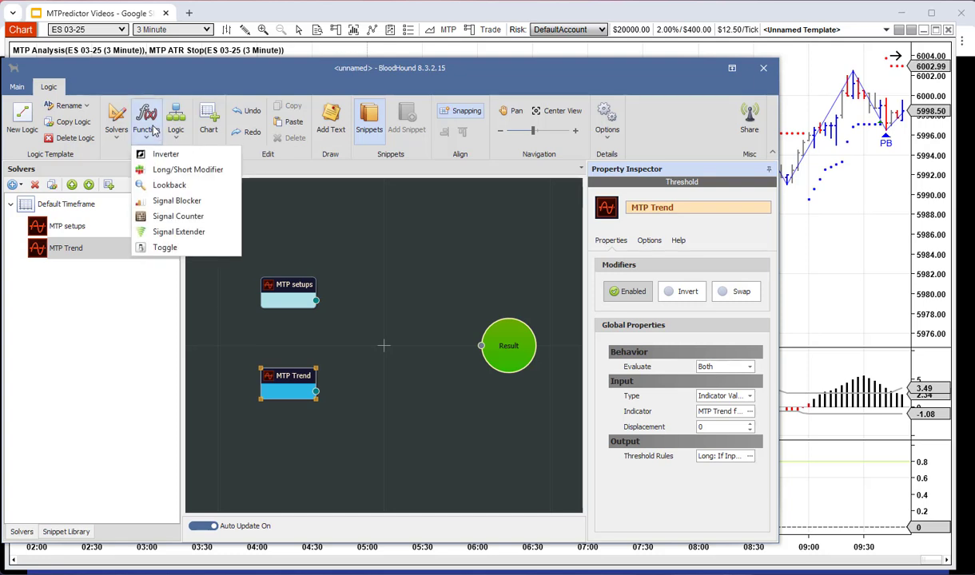
pyautogui.click(175, 124)
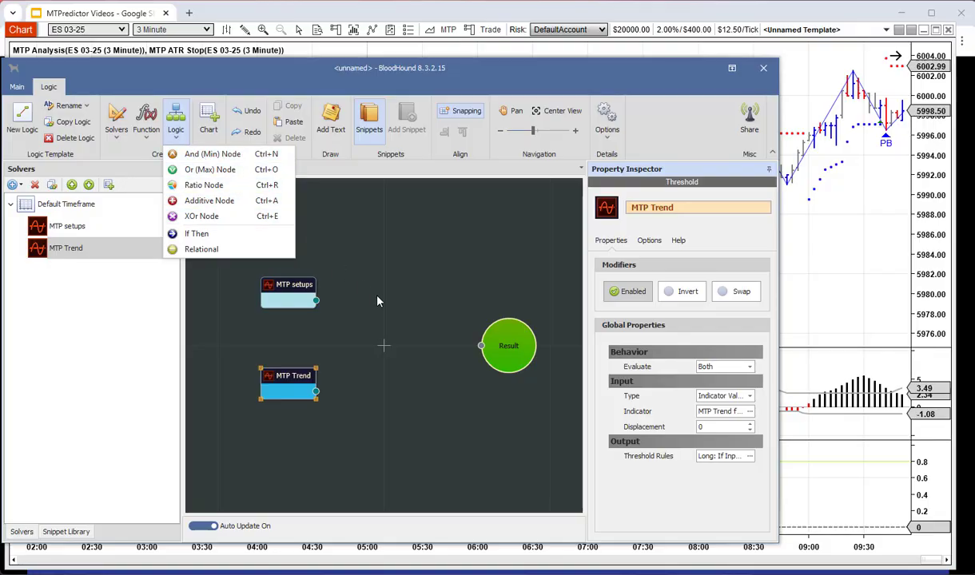
pyautogui.click(196, 153)
pyautogui.moveTo(393, 341); pyautogui.dragTo(393, 314)
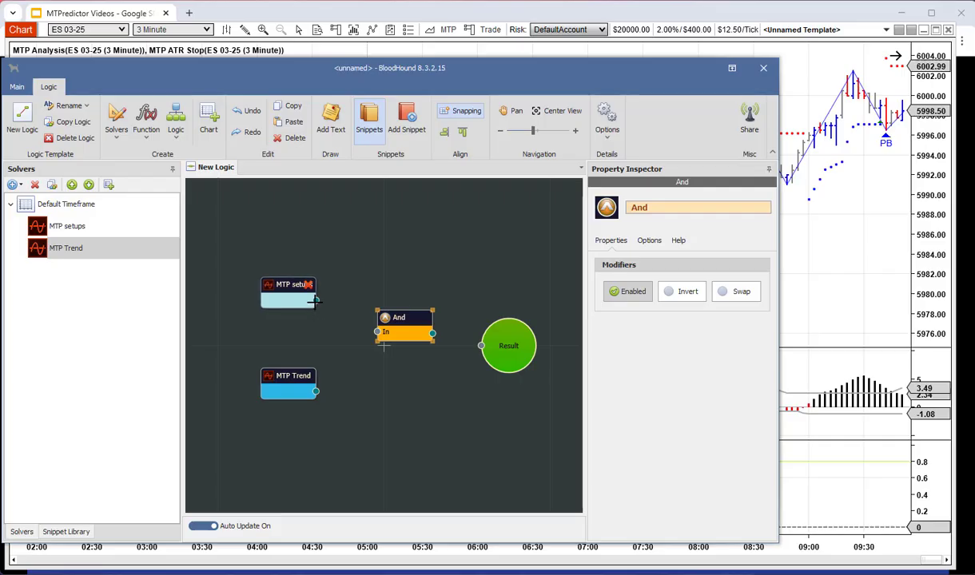
# Connect MTP setups and MTP Trend to the And node's inputs, and link the And output to Result
pyautogui.moveTo(316, 302); pyautogui.dragTo(357, 331)
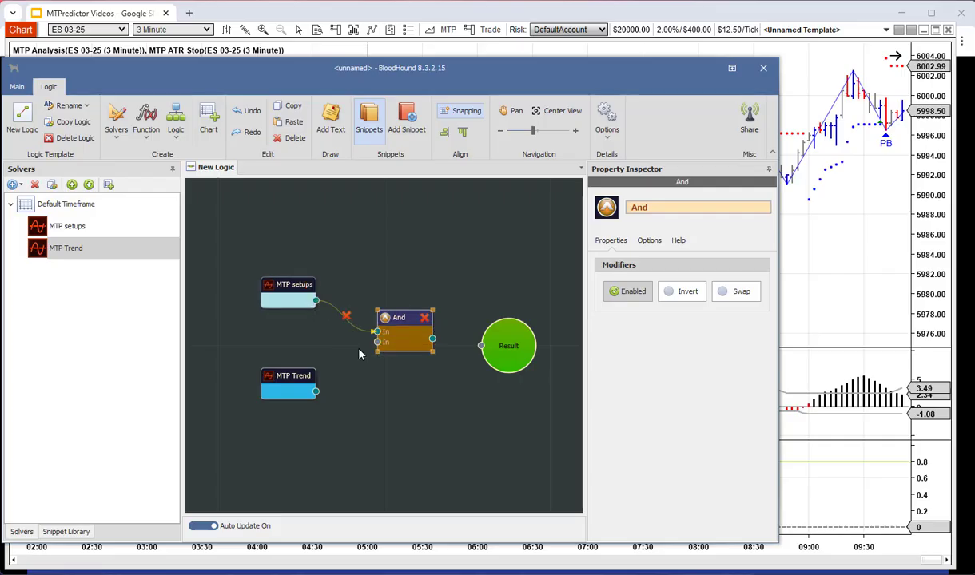
pyautogui.moveTo(316, 391); pyautogui.dragTo(364, 348)
pyautogui.moveTo(432, 343); pyautogui.dragTo(475, 345)
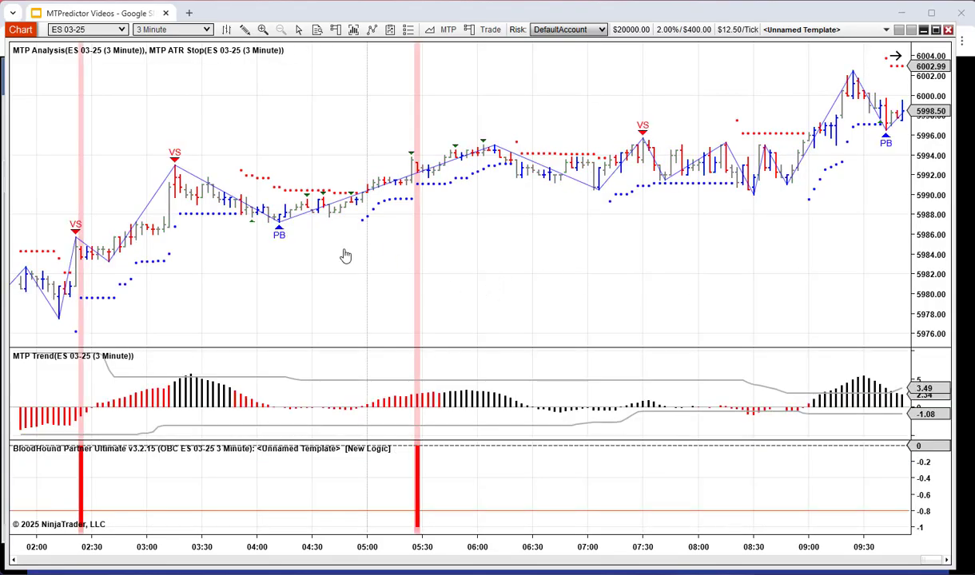
# Review the combined signals on earlier bars of the chart, and shift the MTP Trend node slightly away from the And node
pyautogui.moveTo(345, 256); pyautogui.dragTo(378, 254)
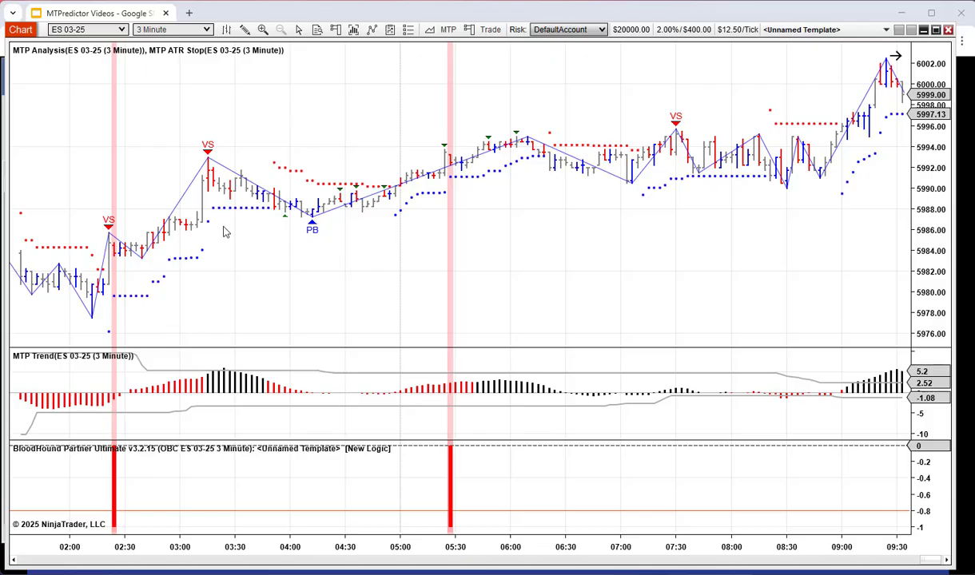
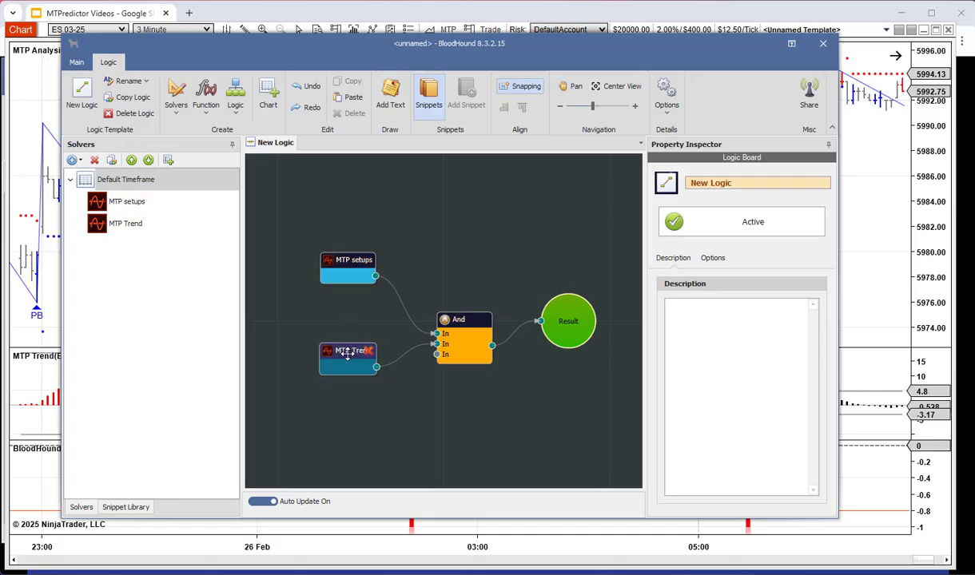
pyautogui.moveTo(347, 355); pyautogui.dragTo(321, 381)
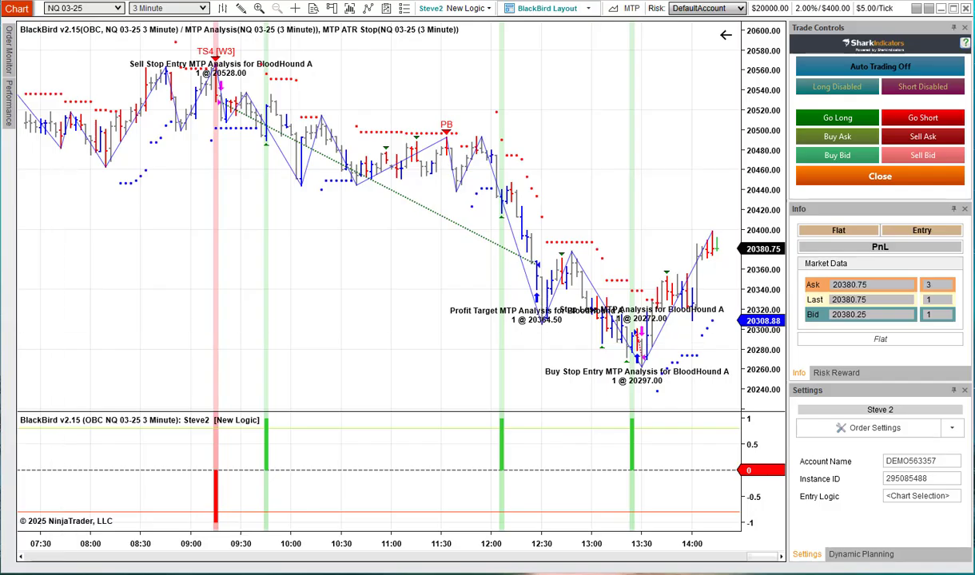
# On the NQ 03-25 BlackBird chart, examine Order Set A's stop entry, profit target and stop loss in the order settings, and close them
pyautogui.click(875, 427)
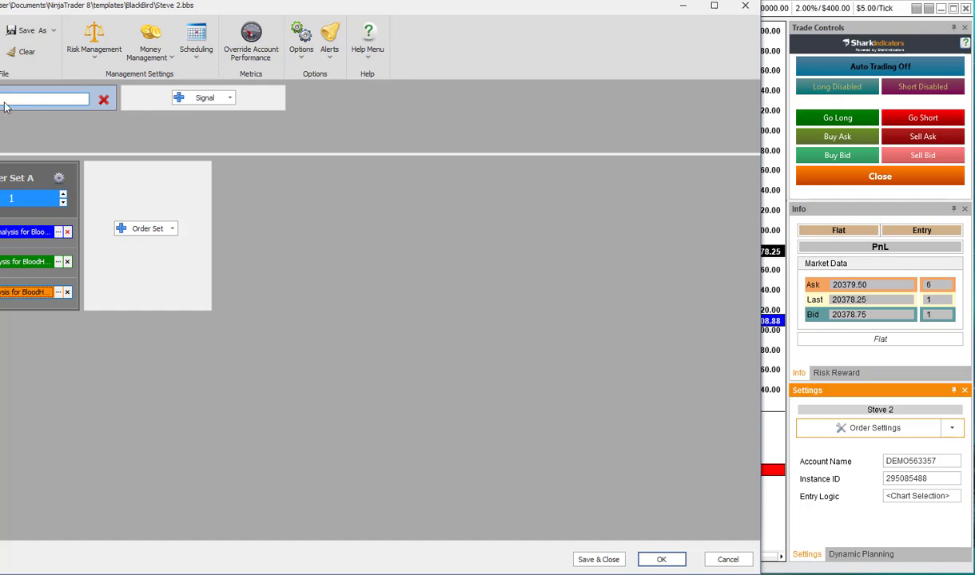
pyautogui.moveTo(304, 10); pyautogui.dragTo(404, 33)
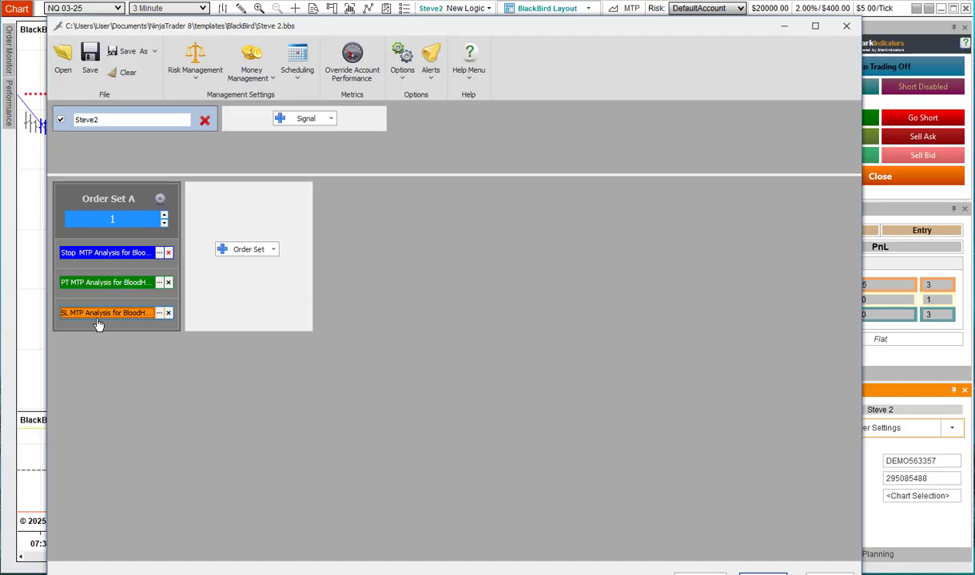
pyautogui.click(843, 26)
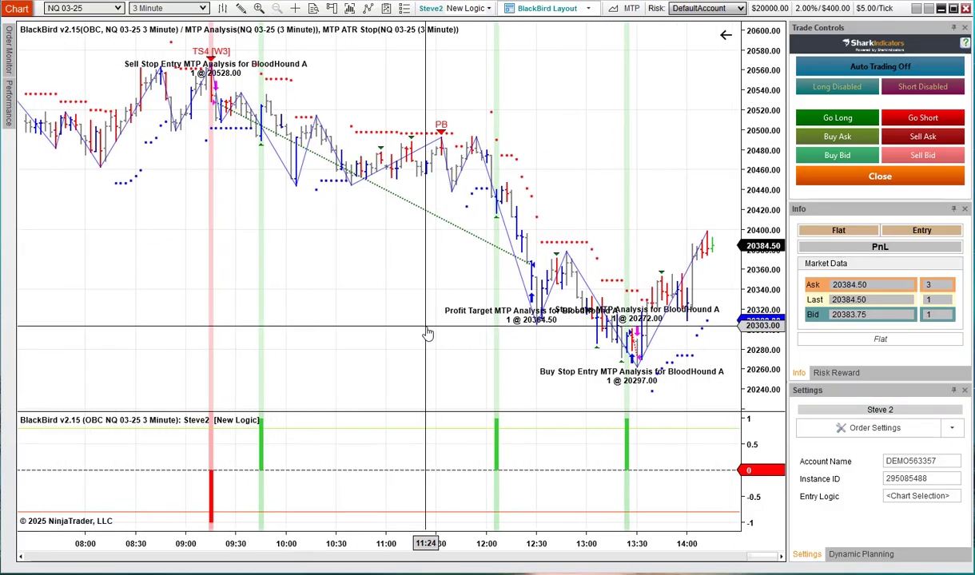
# Open the historical strategy performance for BlackBird v2.15 and review the strategy's trades on the chart
pyautogui.rightClick(183, 126)
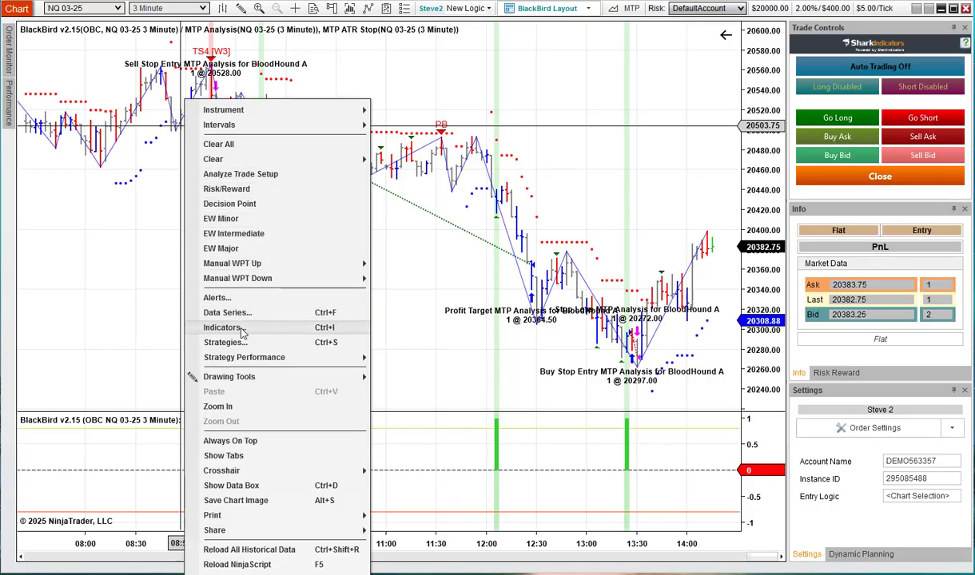
pyautogui.moveTo(232, 357)
pyautogui.moveTo(432, 366)
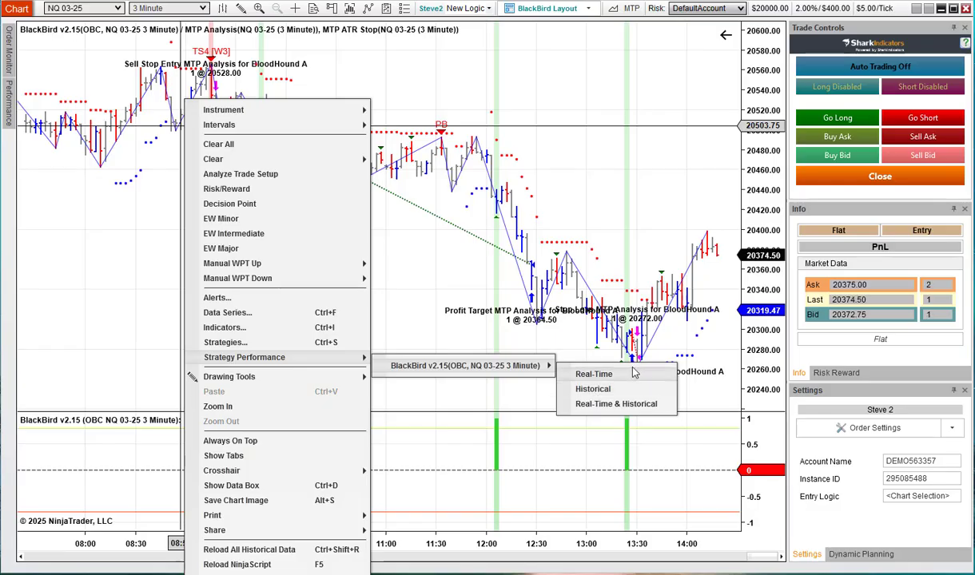
pyautogui.click(592, 390)
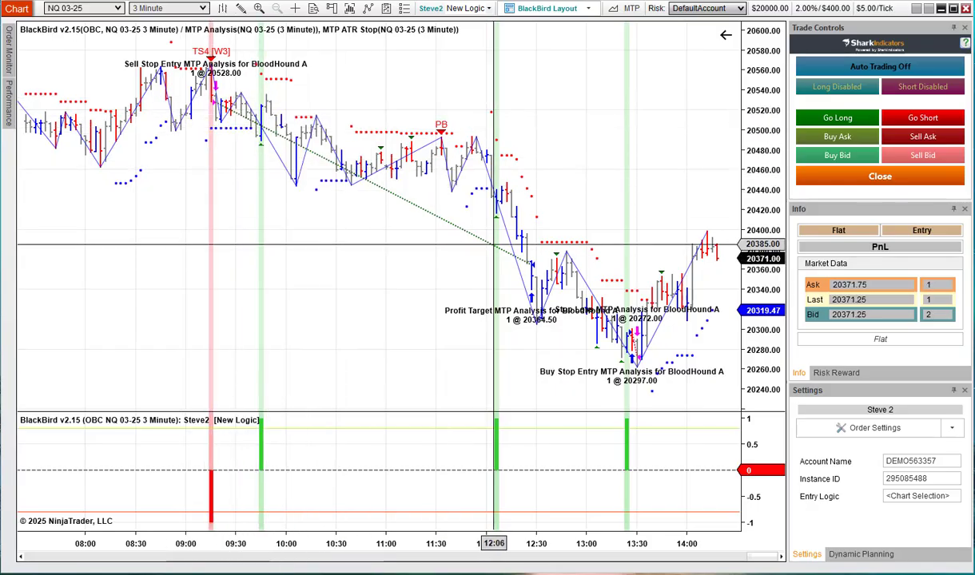
pyautogui.scroll(3, 416, 295)
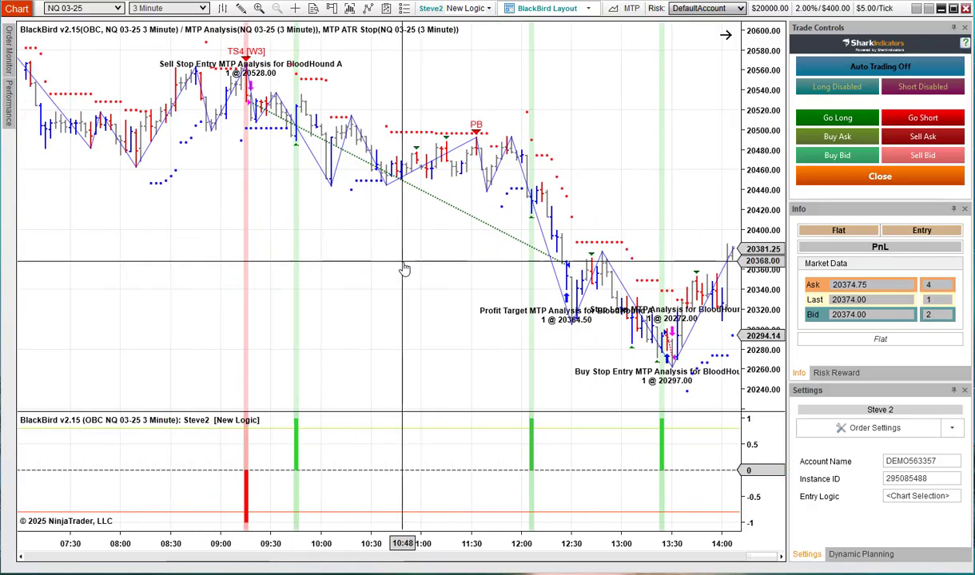
pyautogui.scroll(-3, 365, 272)
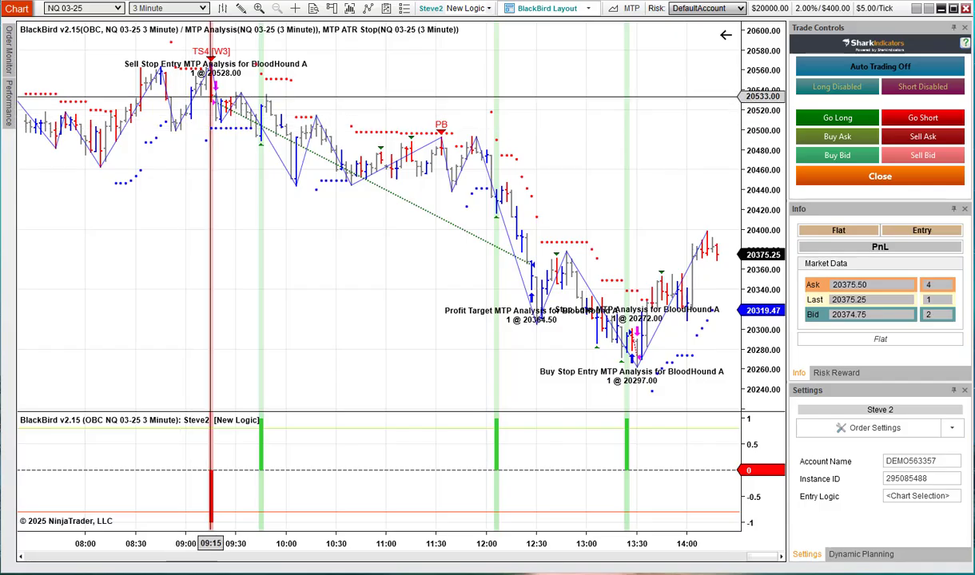
# Run Analyze Trade Setup on the TS4 [W3] short signal bar and review its levels against the strategy's trades
pyautogui.rightClick(213, 95)
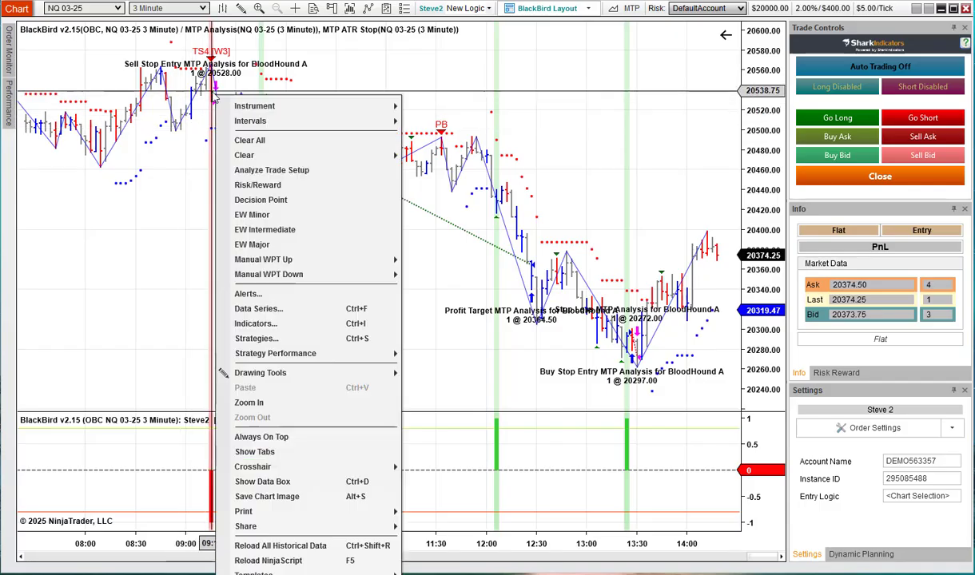
pyautogui.click(260, 171)
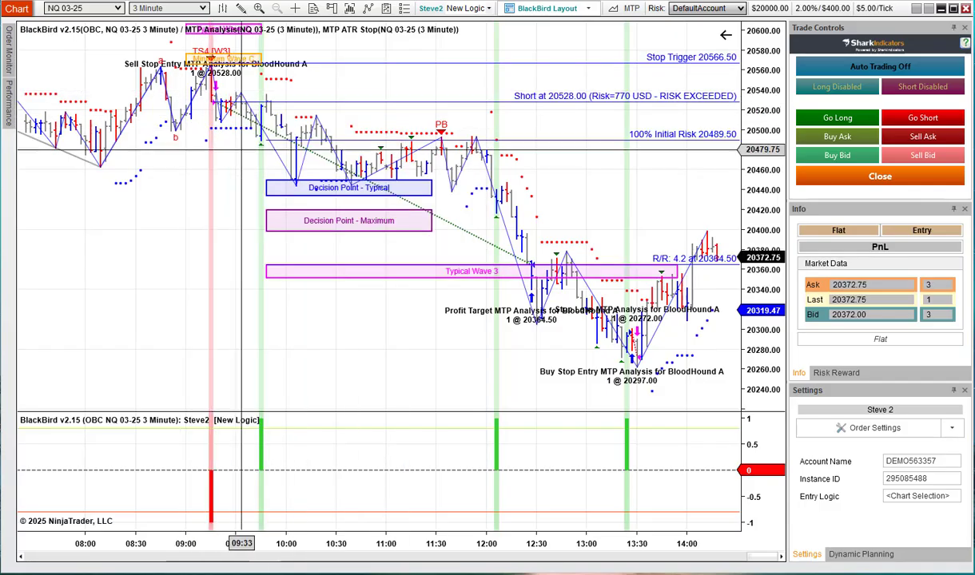
pyautogui.scroll(-5, 359, 310)
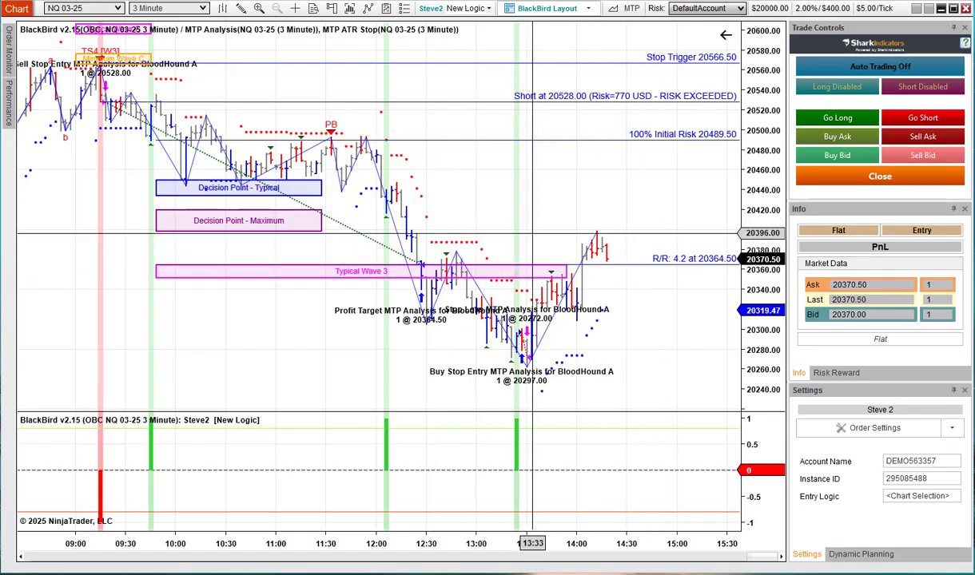
pyautogui.scroll(2, 561, 207)
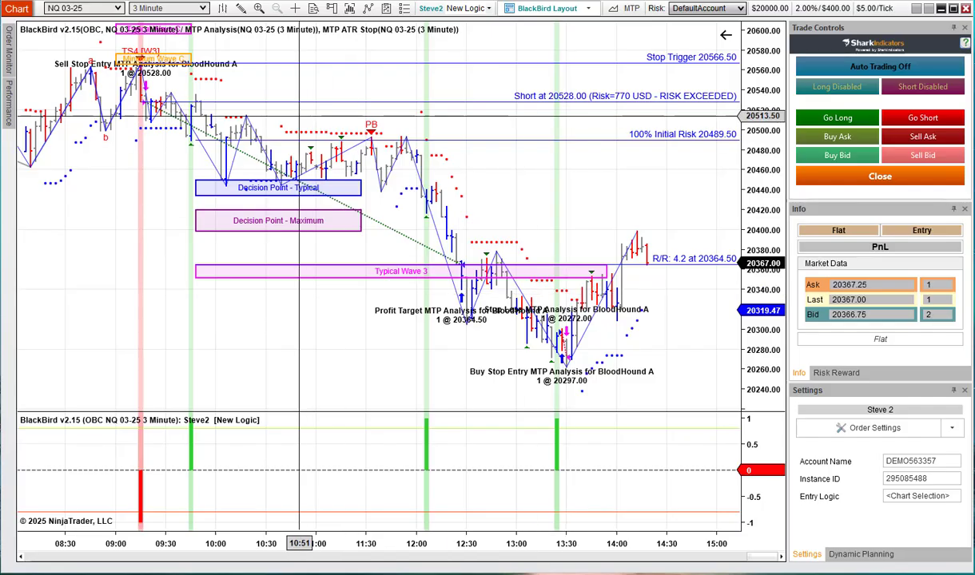
# Move the short setup's R/R target line up to 20396.75 and clear all trade analysis drawings from the chart
pyautogui.moveTo(630, 256); pyautogui.dragTo(653, 233)
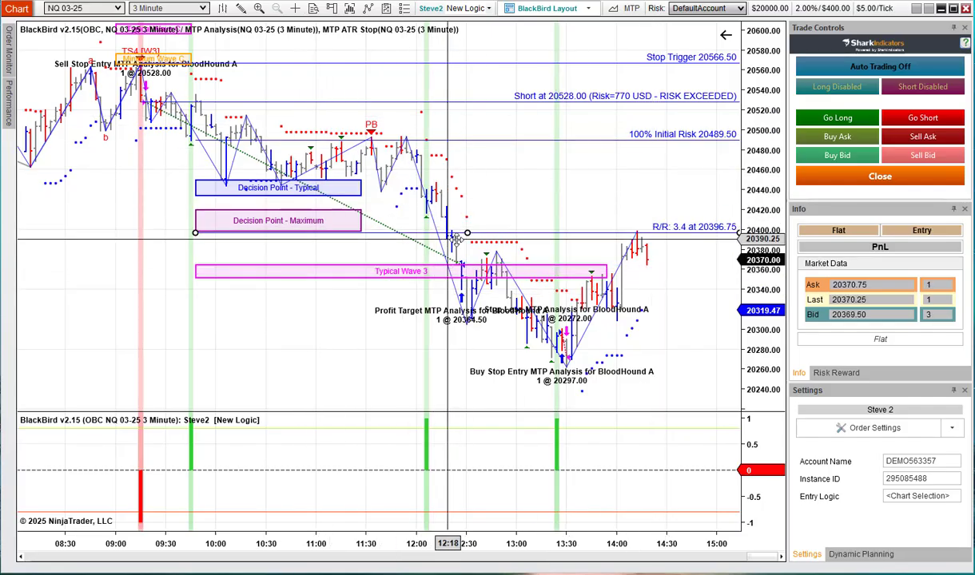
pyautogui.click(519, 256)
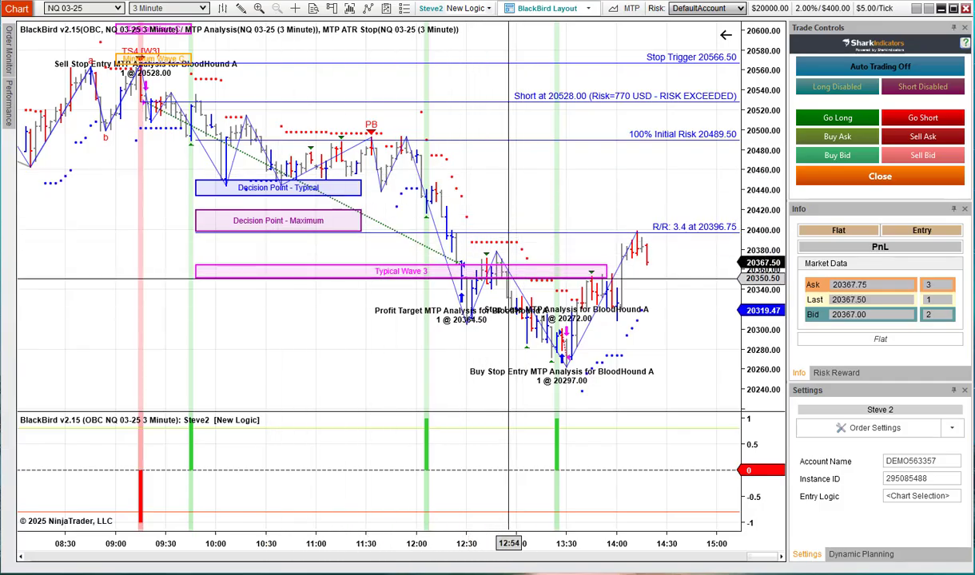
pyautogui.rightClick(480, 271)
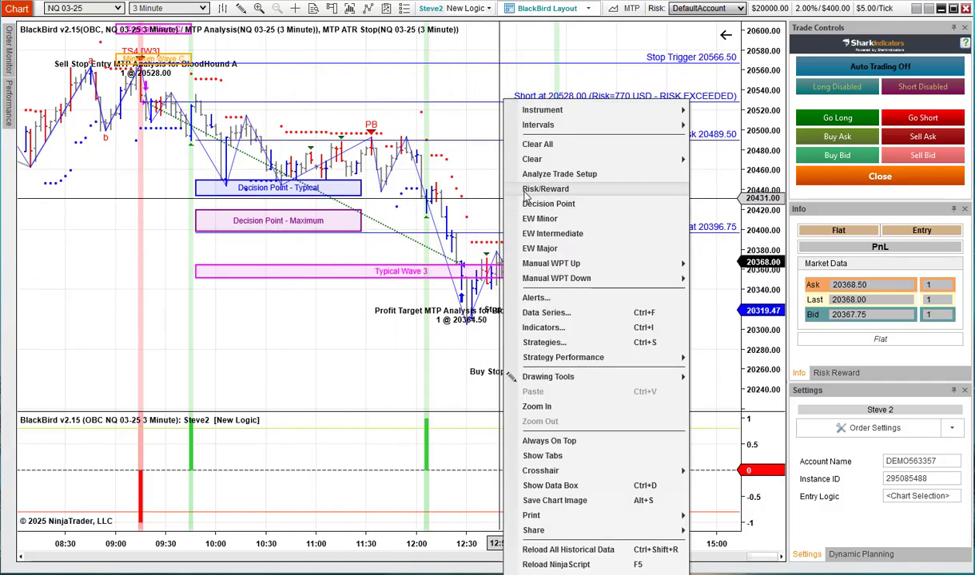
pyautogui.click(512, 144)
# Run Analyze Trade Setup on the long signal bar at 13:24, review its levels against the strategy's trade, and clear all analysis drawings
pyautogui.scroll(5, 217, 258)
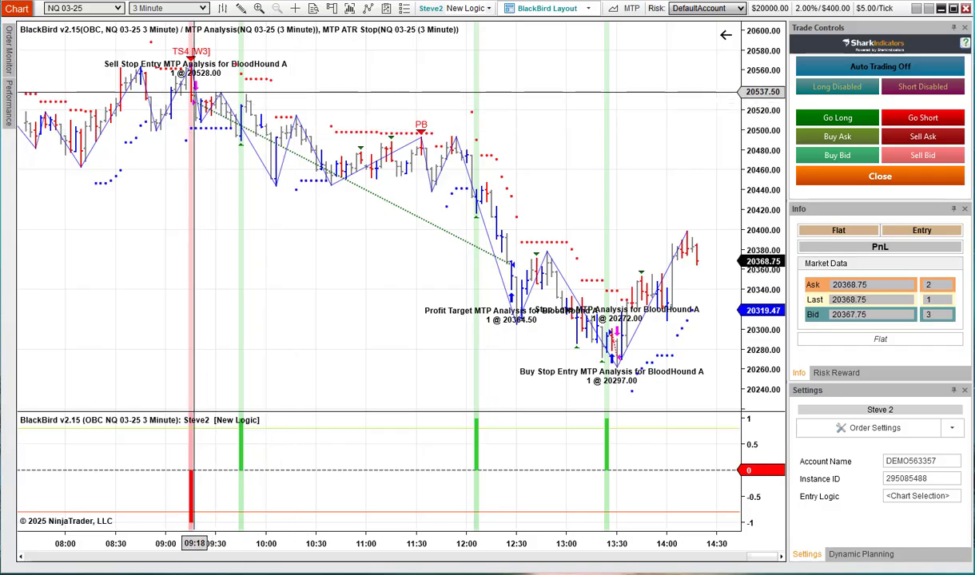
pyautogui.moveTo(336, 252); pyautogui.dragTo(254, 253)
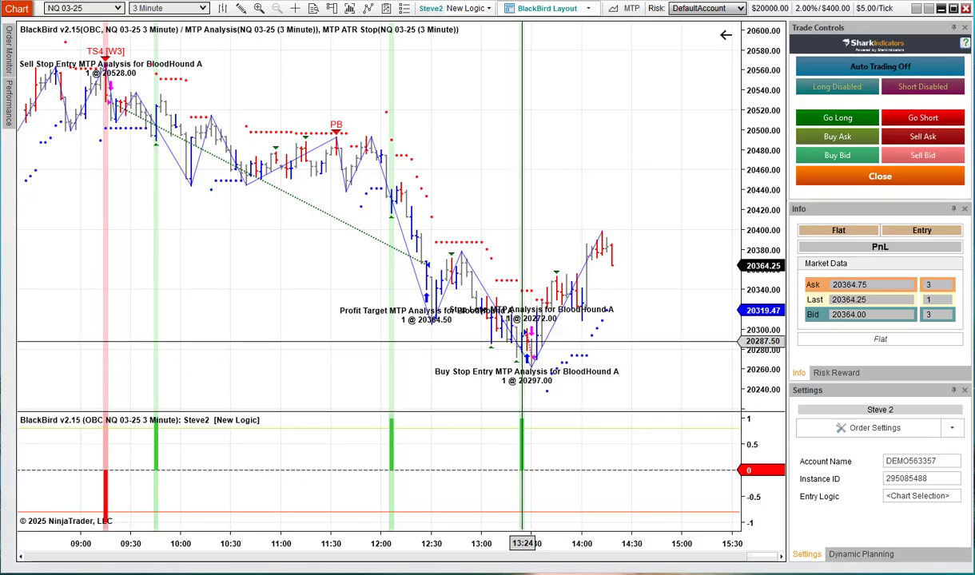
pyautogui.rightClick(522, 342)
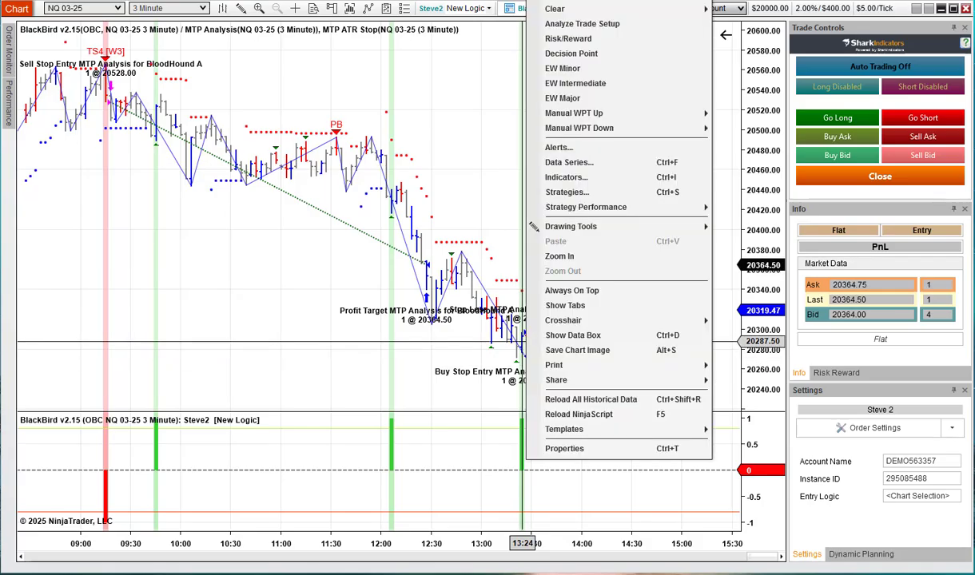
pyautogui.click(559, 26)
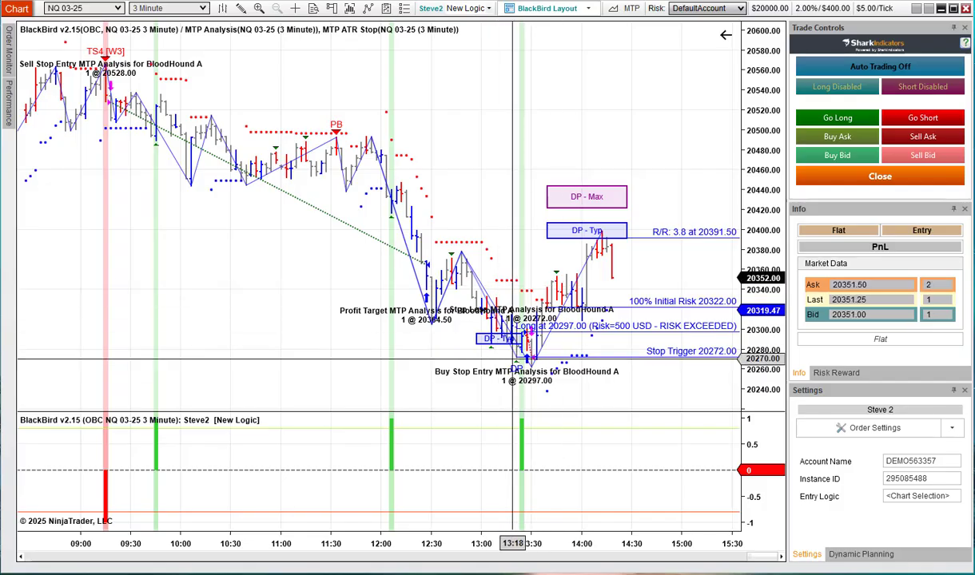
pyautogui.rightClick(446, 198)
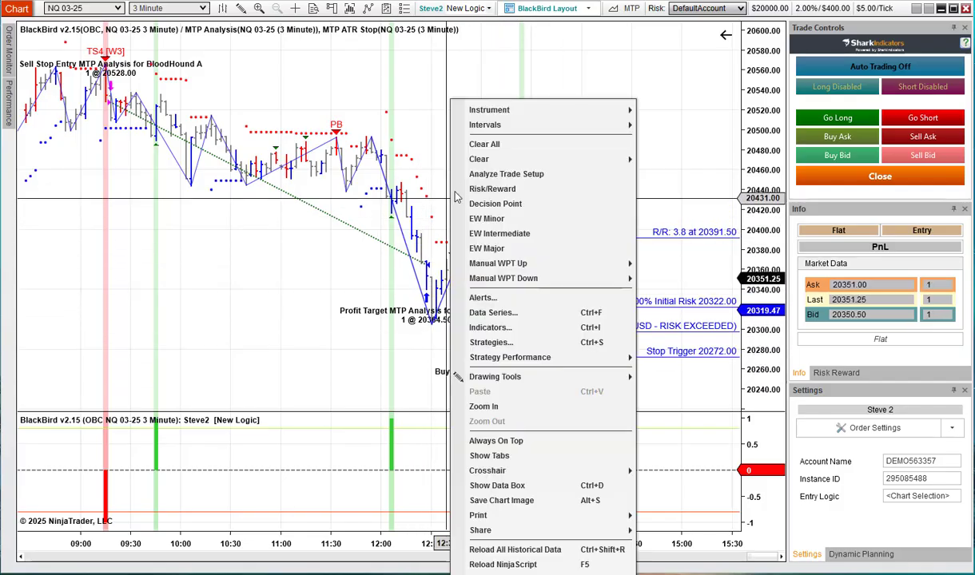
pyautogui.click(476, 145)
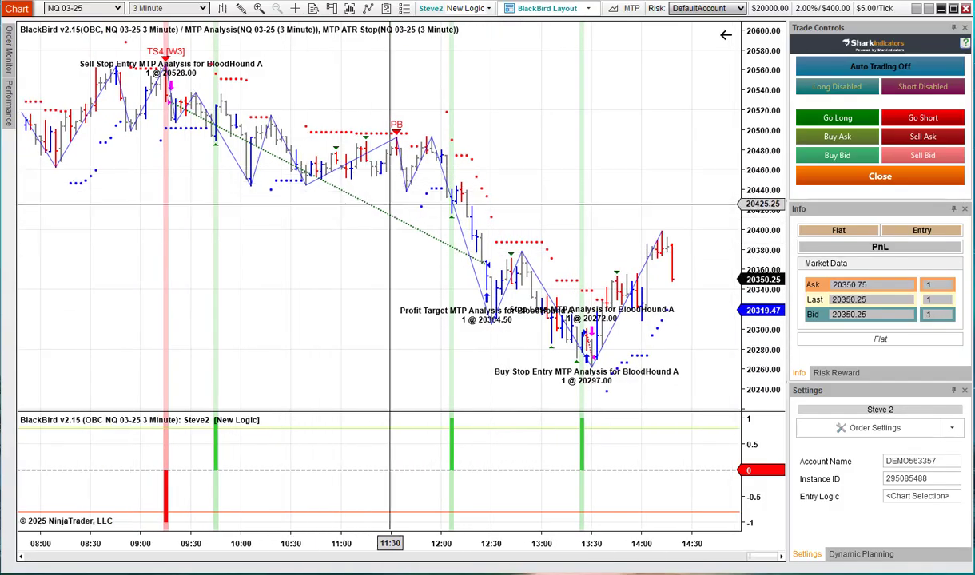
# Try Custom trailing mode with an added trailing rule on Order Set A's stop loss, then discard it and close the order settings
pyautogui.click(890, 431)
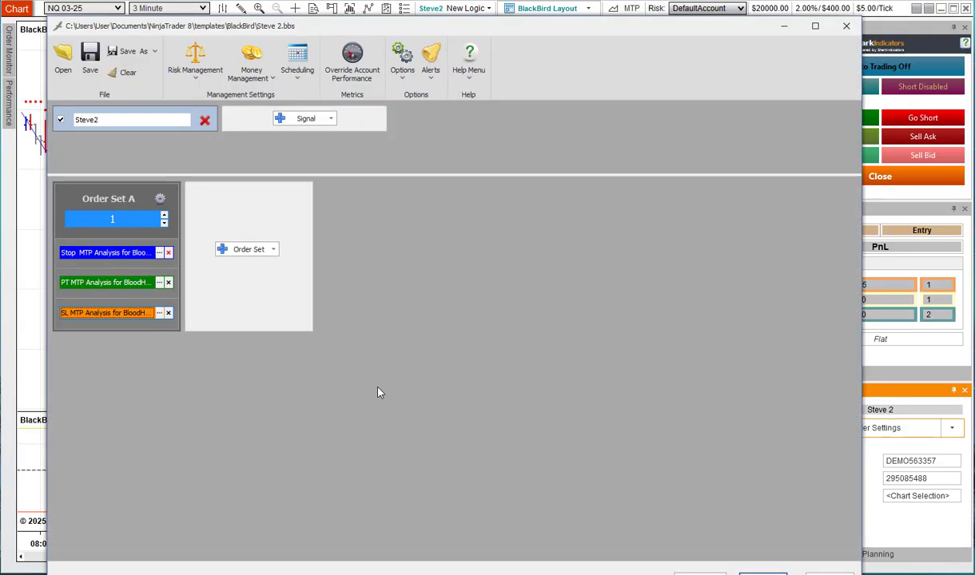
pyautogui.click(159, 318)
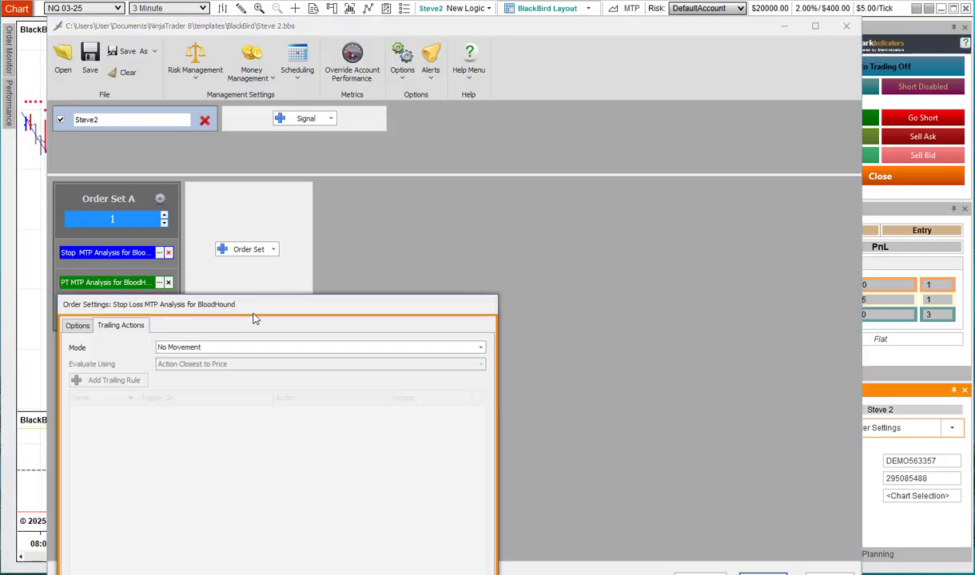
pyautogui.moveTo(254, 318); pyautogui.dragTo(446, 160)
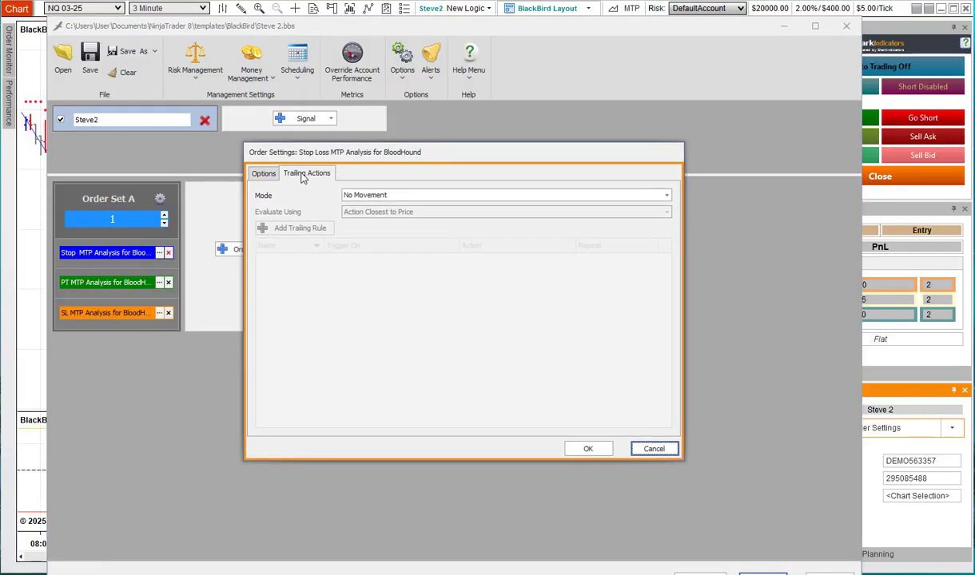
pyautogui.click(395, 196)
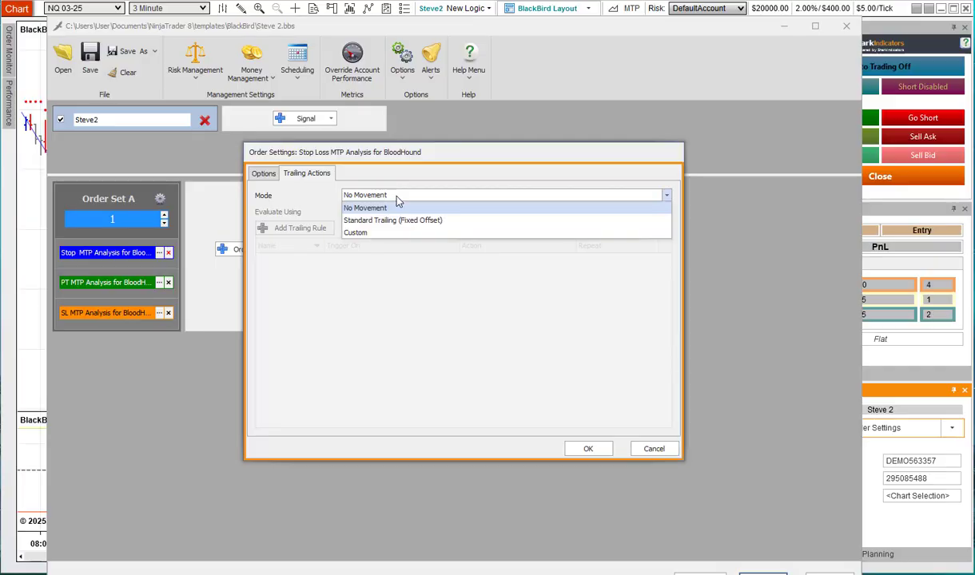
pyautogui.click(374, 232)
pyautogui.click(304, 229)
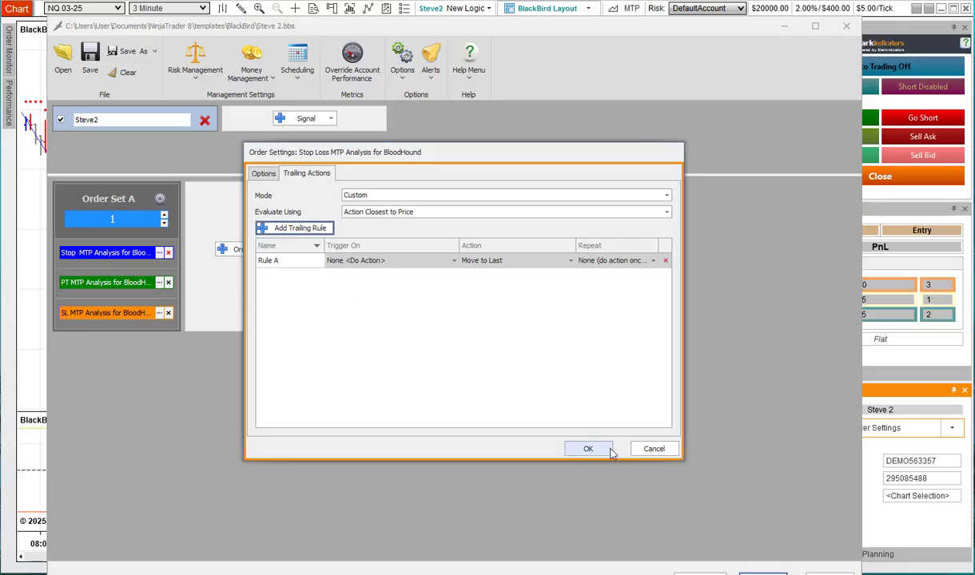
pyautogui.click(648, 452)
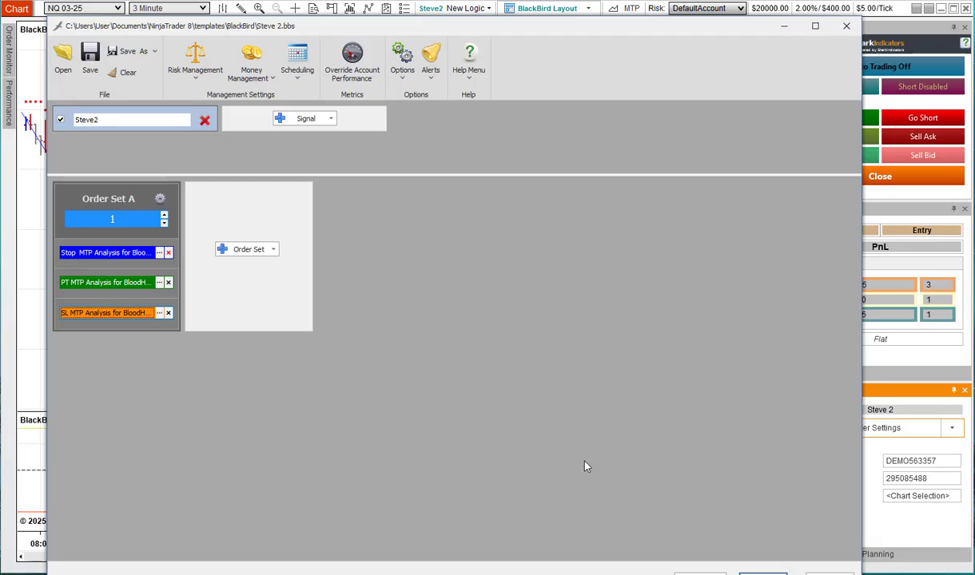
pyautogui.click(763, 572)
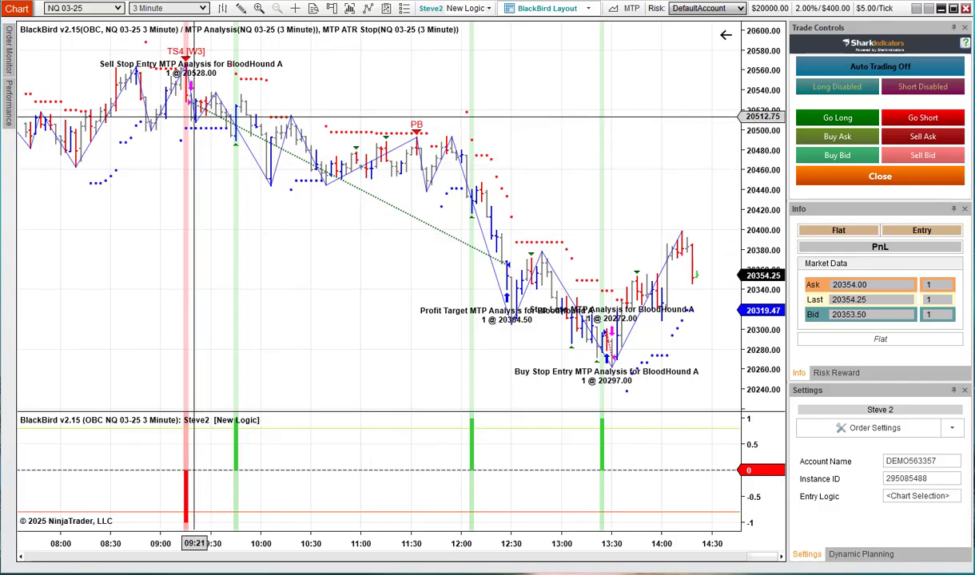
pyautogui.scroll(1, 199, 120)
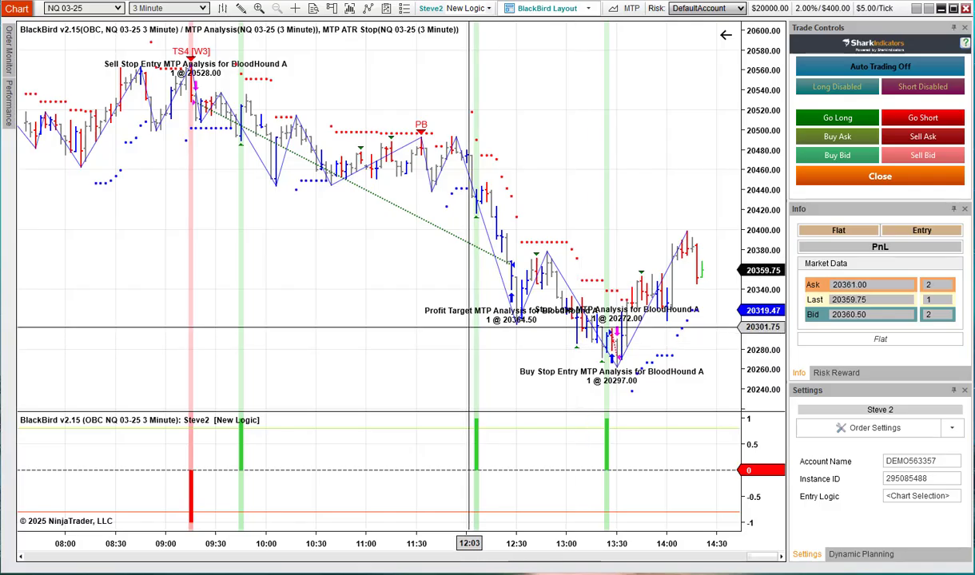
pyautogui.moveTo(342, 265); pyautogui.dragTo(326, 270)
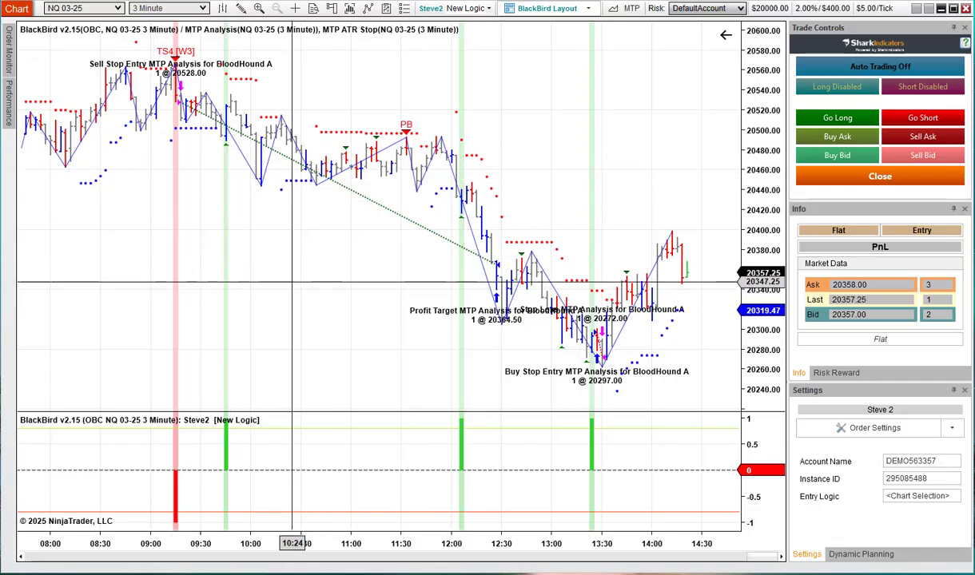
pyautogui.scroll(2, 310, 283)
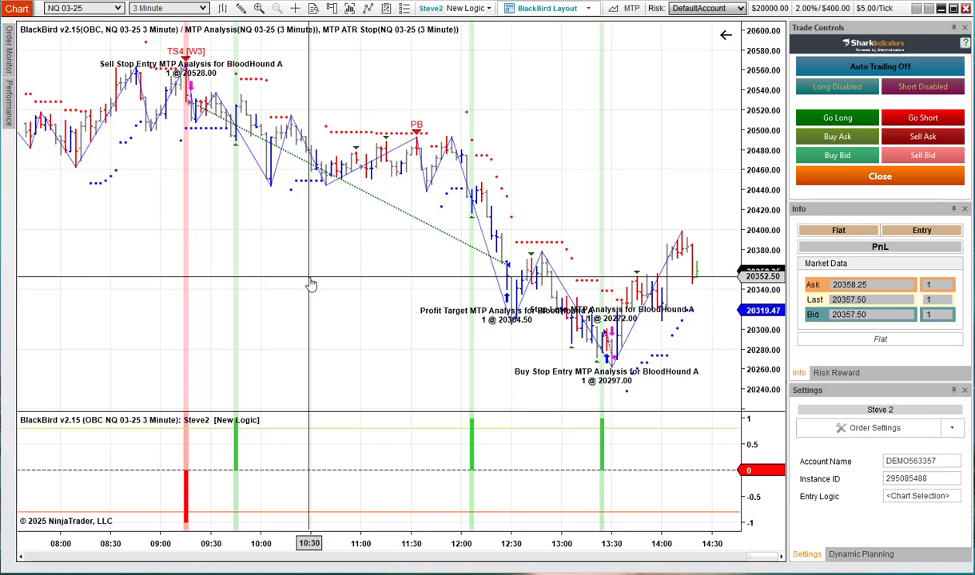
pyautogui.moveTo(345, 259); pyautogui.dragTo(366, 265)
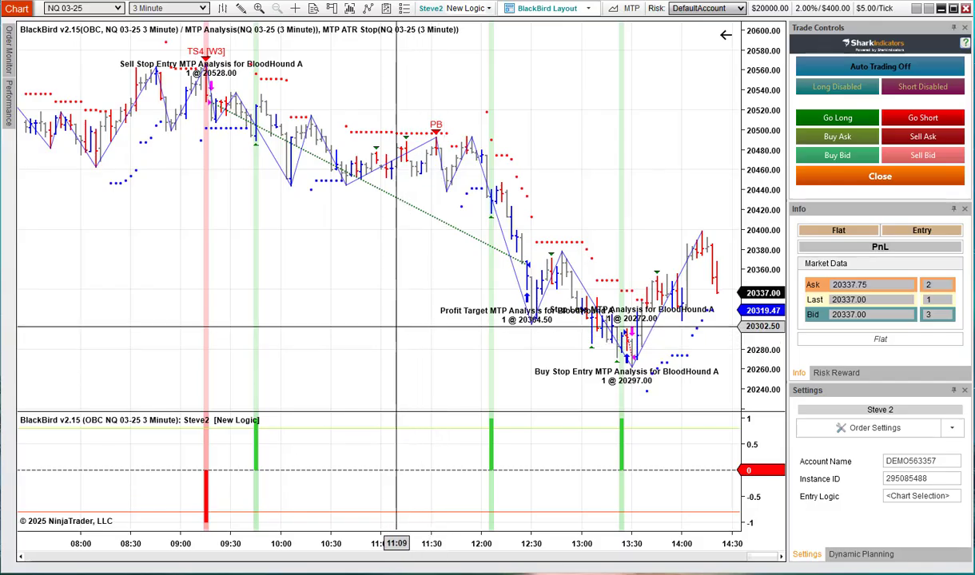
pyautogui.scroll(-3, 360, 305)
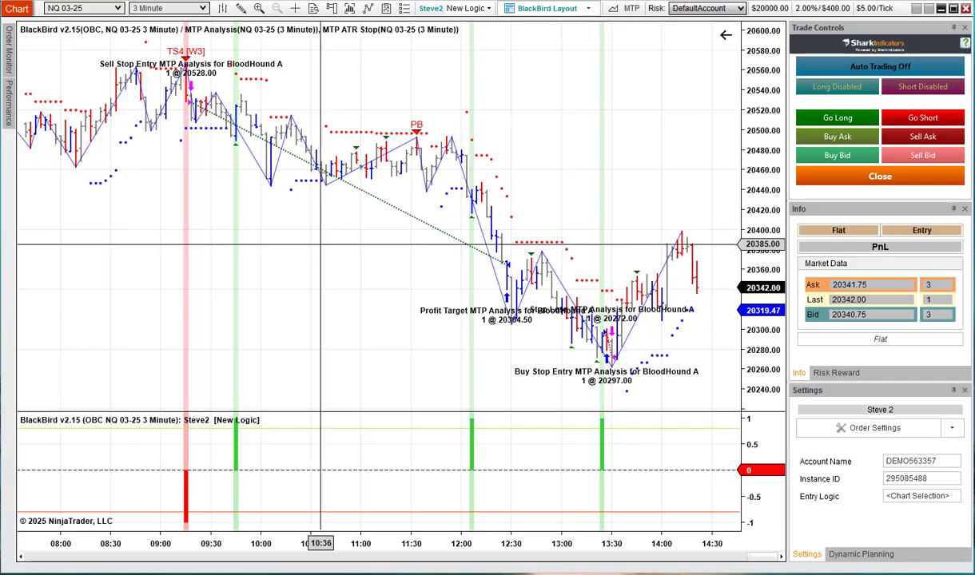
pyautogui.moveTo(320, 246); pyautogui.dragTo(298, 284)
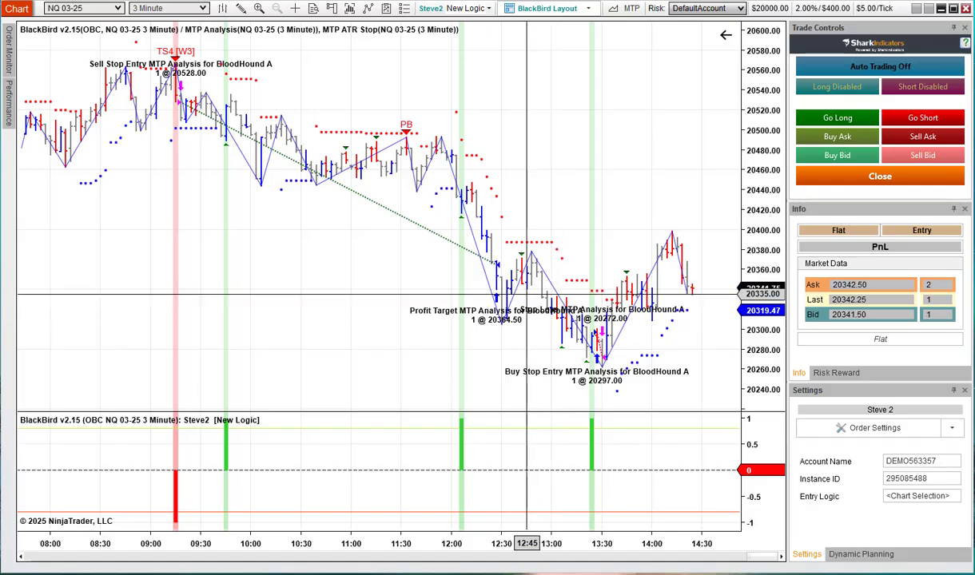
pyautogui.scroll(2, 343, 257)
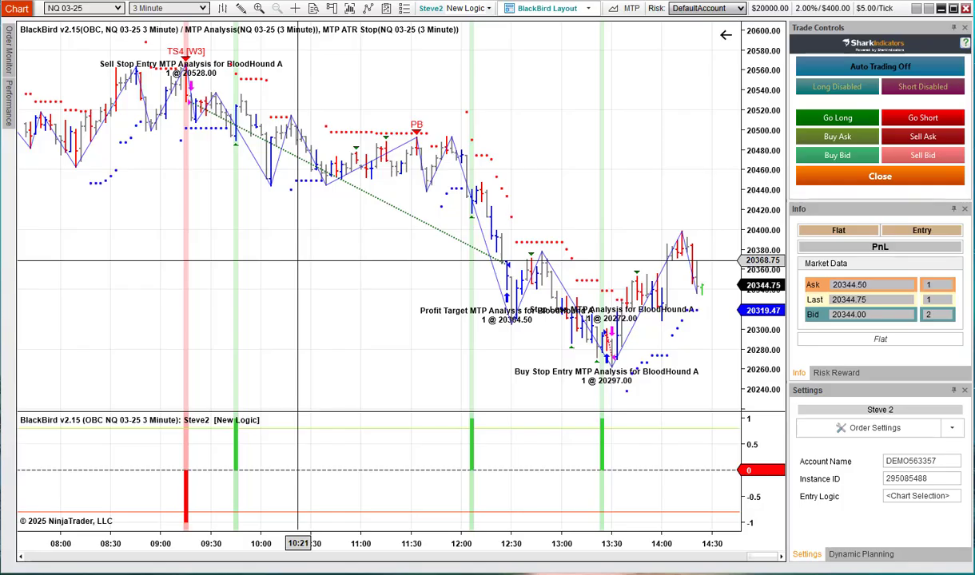
# Analyze the trade setup again on the TS4 [W3] short signal bar to show its entry, stop and target levels
pyautogui.scroll(3, 298, 260)
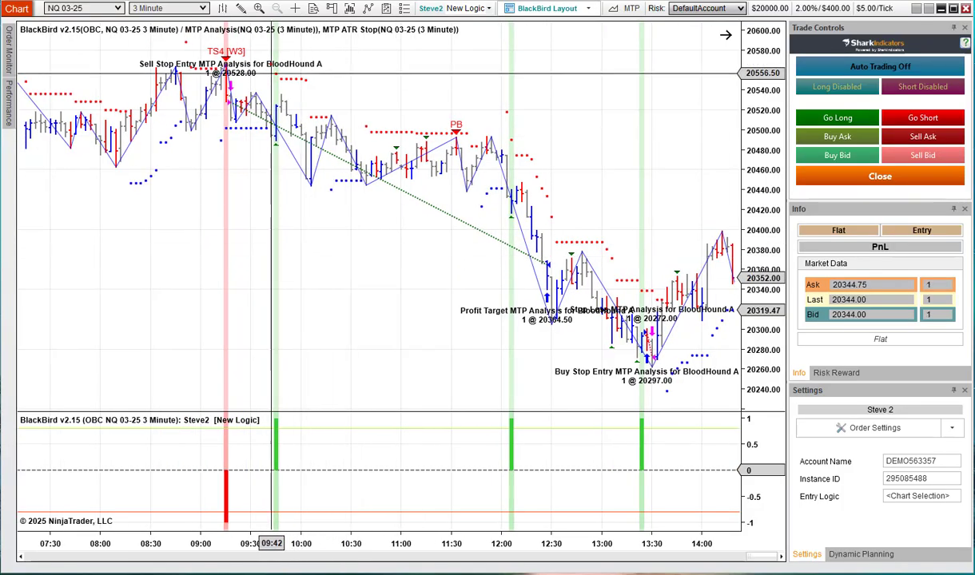
pyautogui.rightClick(231, 90)
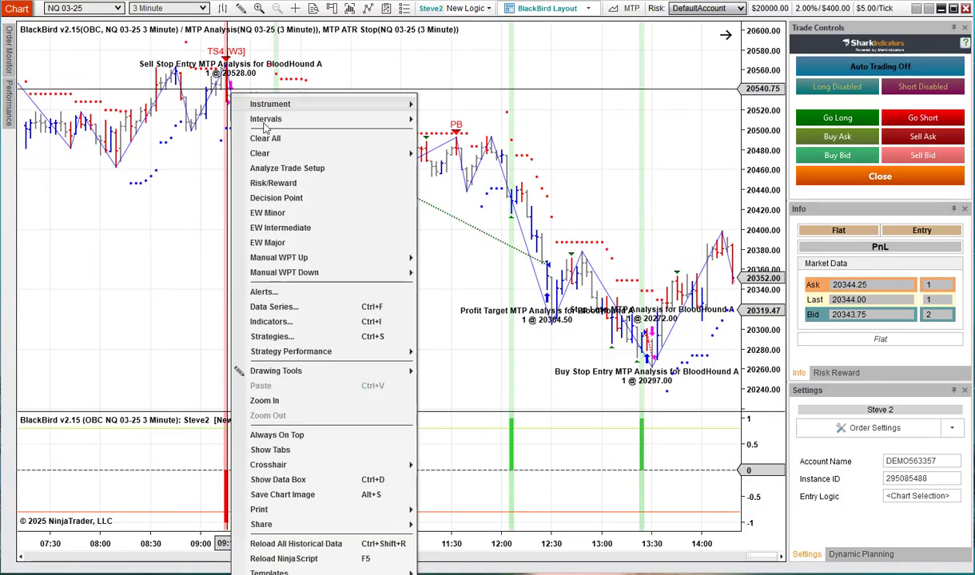
pyautogui.click(280, 168)
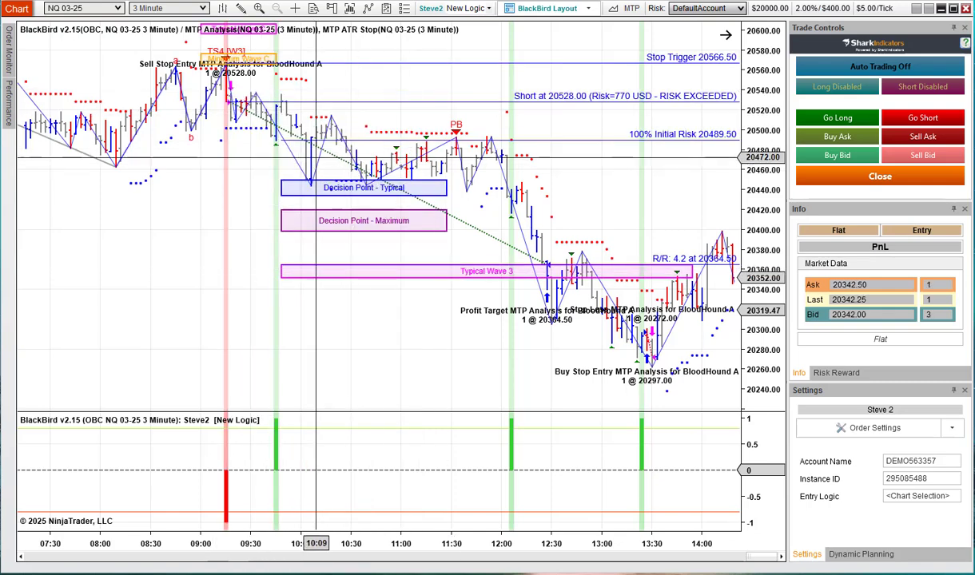